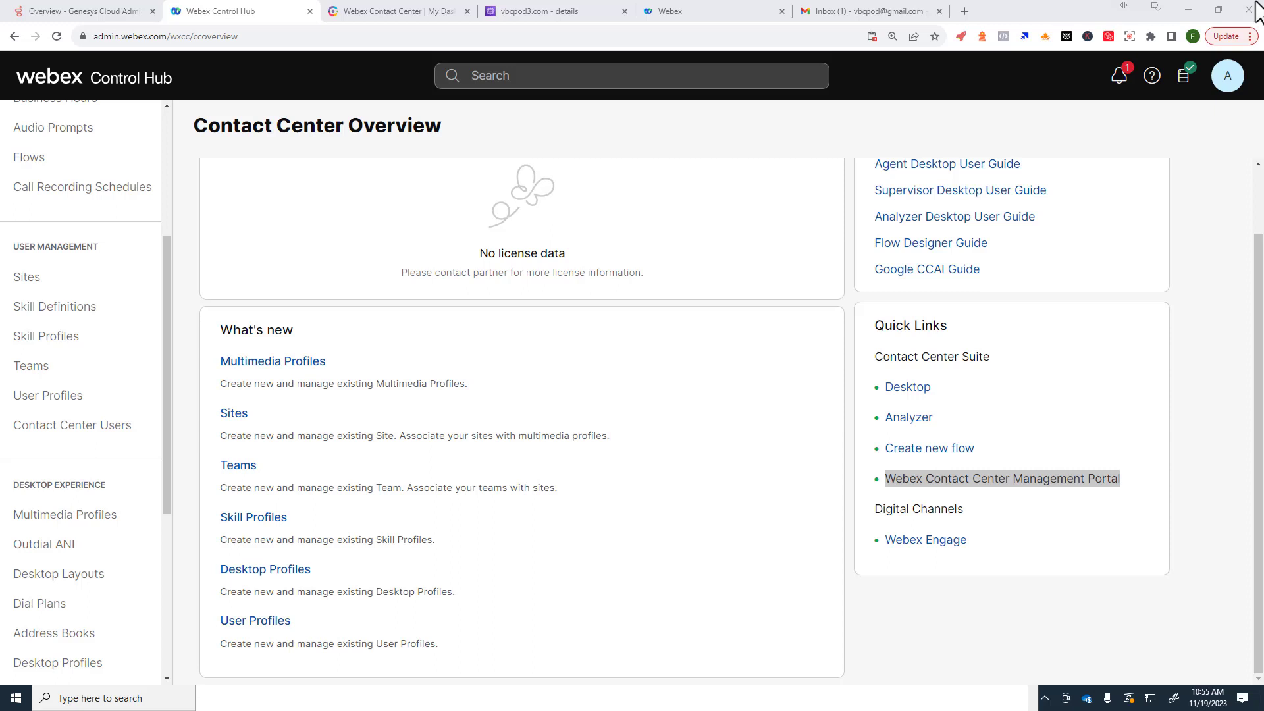
In a new tab, enter the portal address portal-v2.wxcc-us1.cisco.com in the address bar
left_click(964, 11)
type("https://portal-v2.wxcc-us1.cisco.com)")
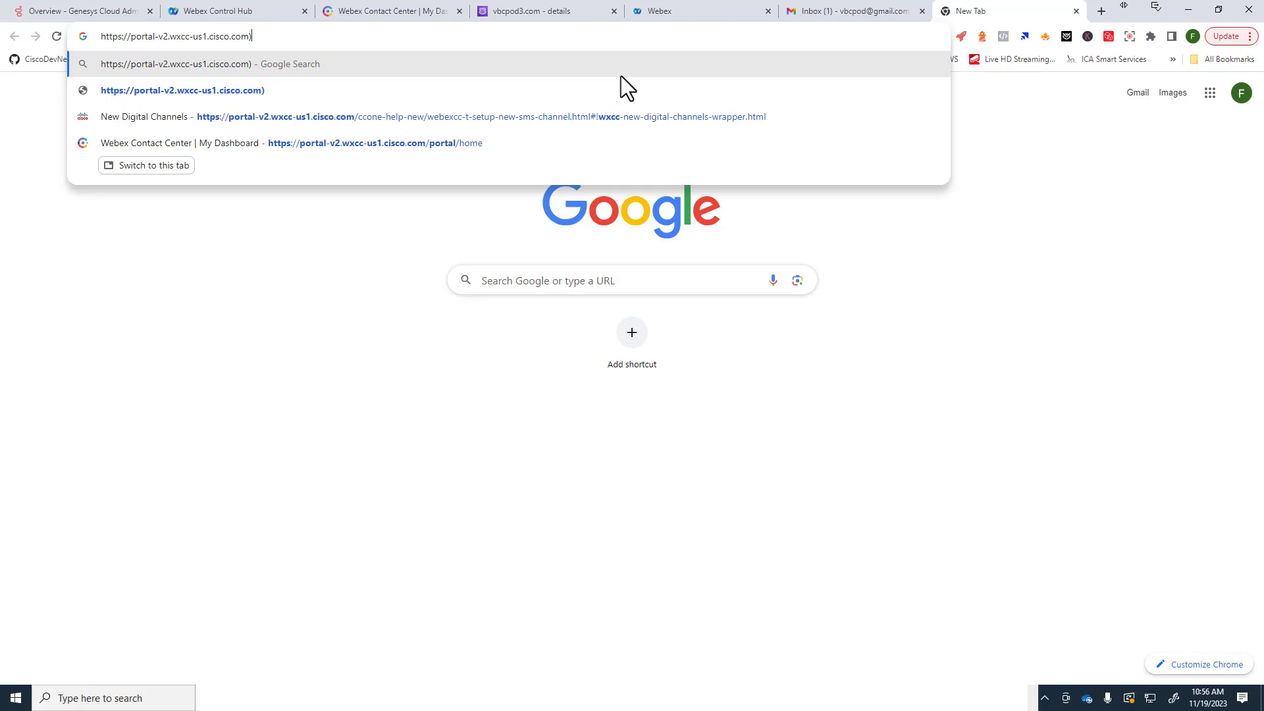
key("Return")
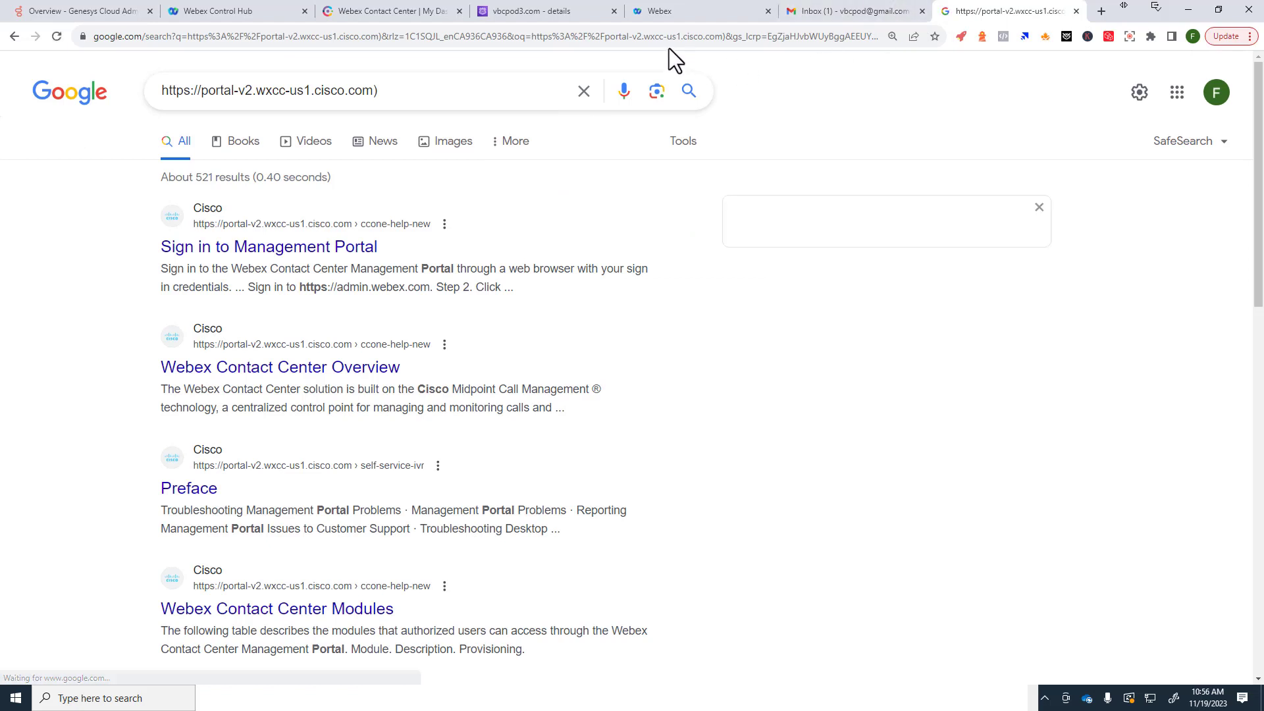
left_click(395, 93)
key("ctrl+a")
key("ctrl+c")
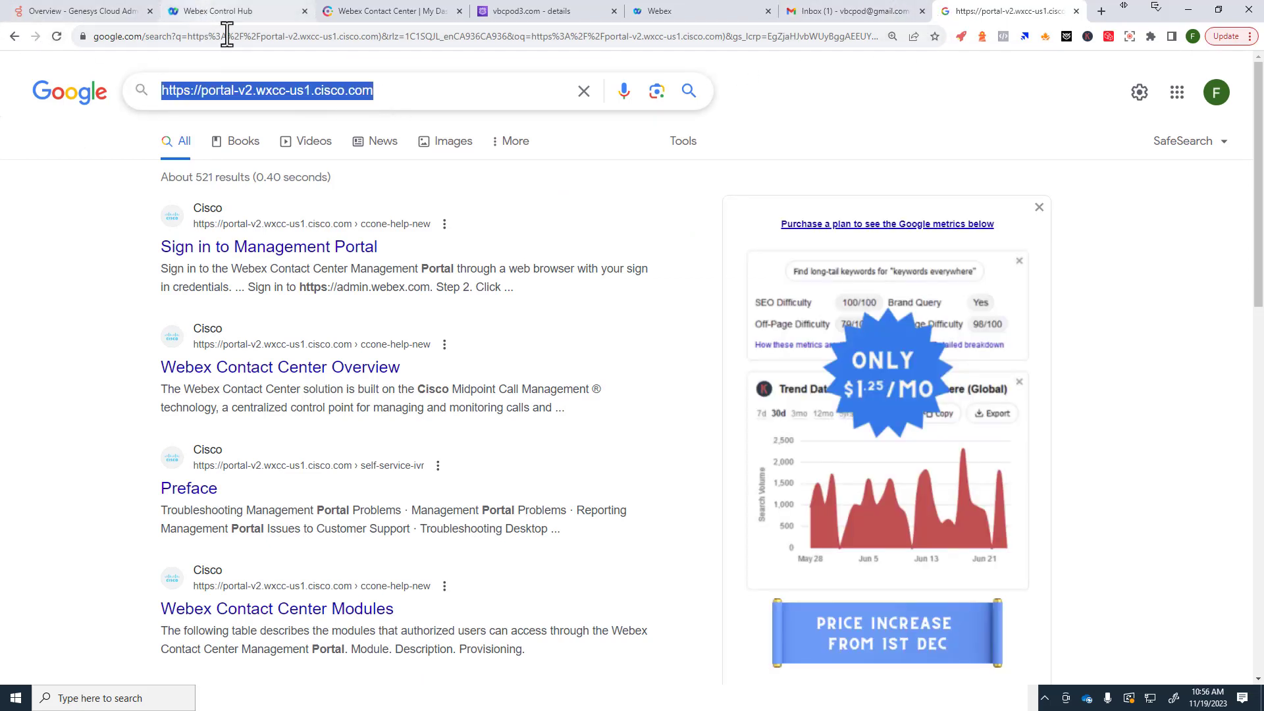
left_click(302, 37)
key("ctrl+v")
Load the portal address to bring up the Entry Point - Site level Dashboard
key("Return")
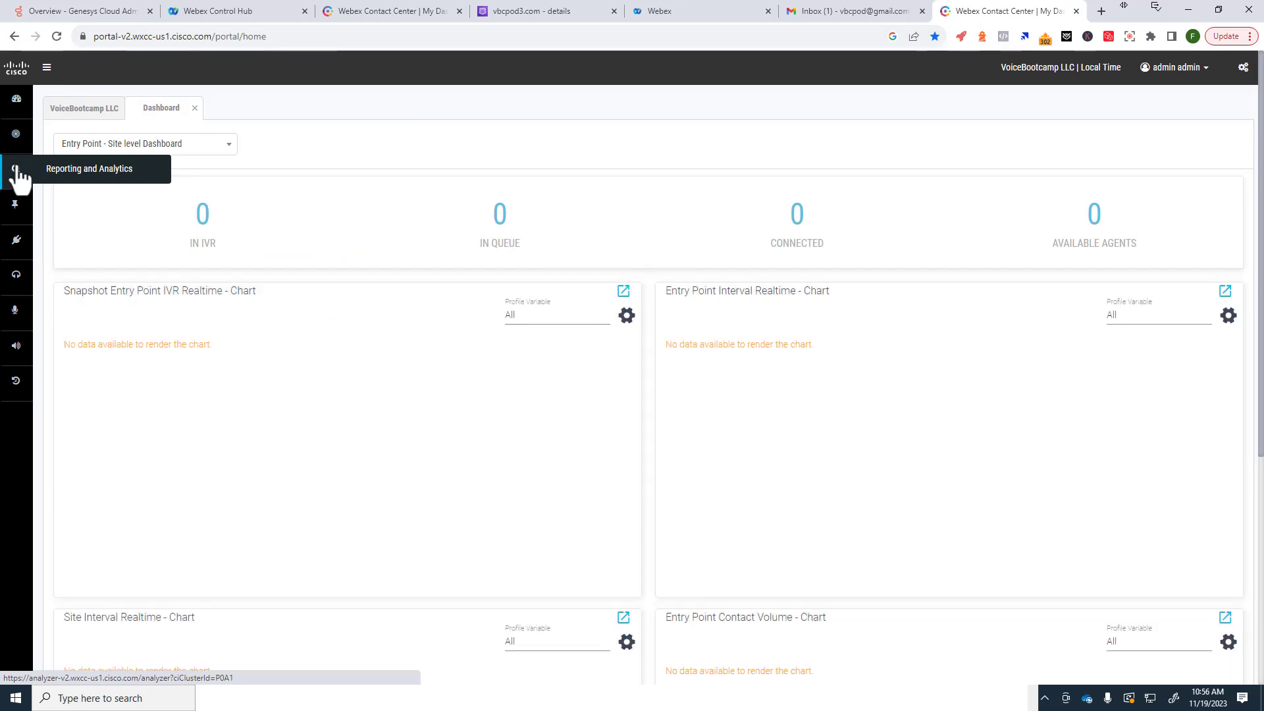
Back in Control Hub, go through the main menu to the Contact Center Overview page
left_click(209, 14)
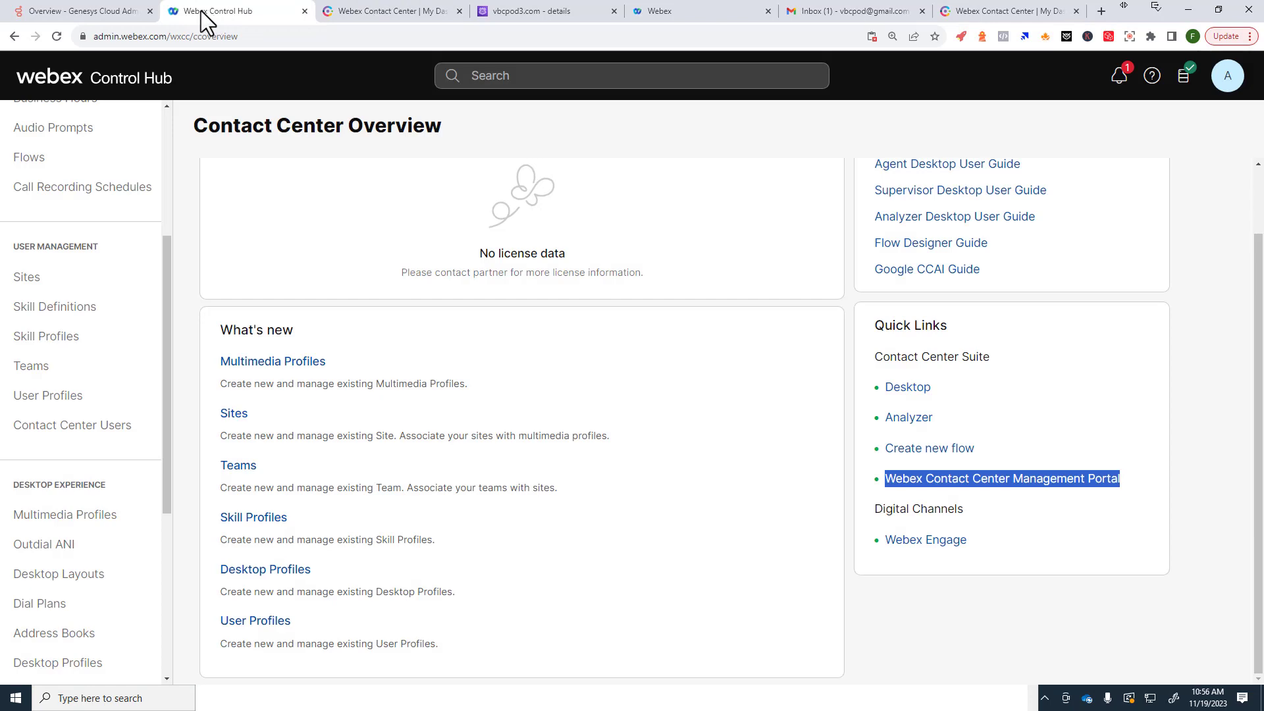
scroll(94, 164, "up", 1)
scroll(95, 165, "up", 4)
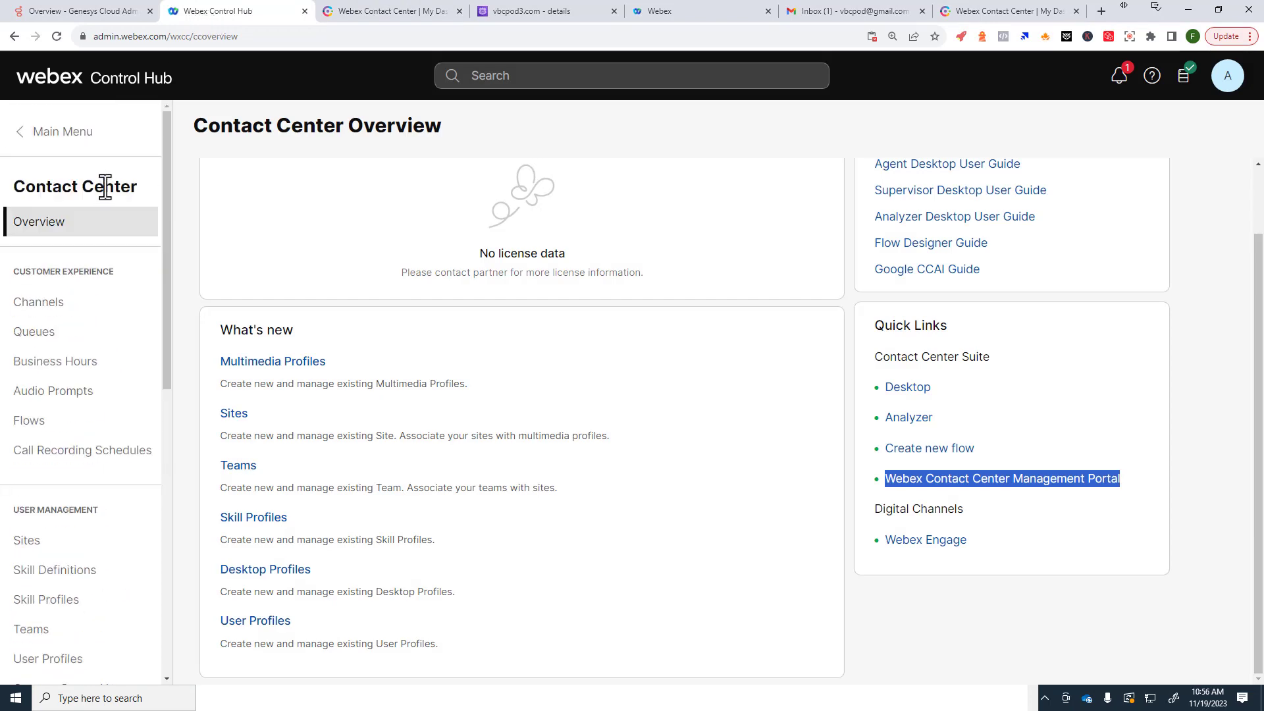
left_click(62, 133)
scroll(152, 183, "up", 3)
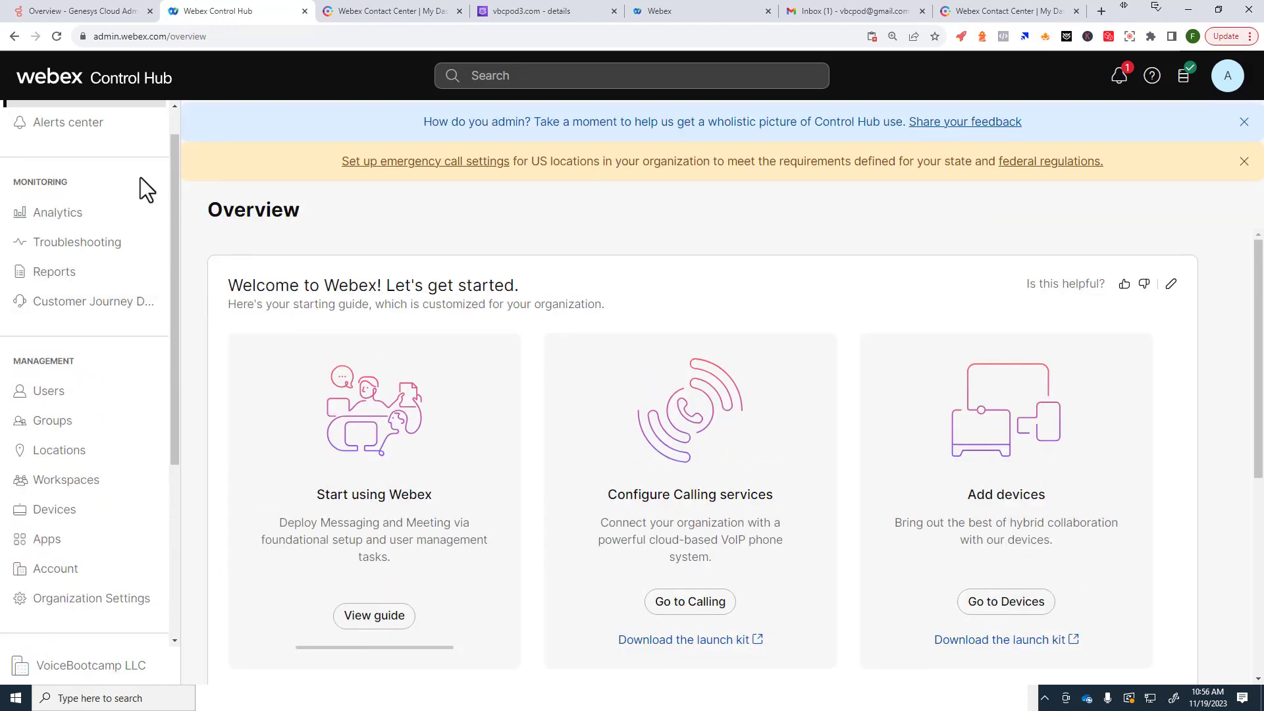
scroll(141, 193, "down", 3)
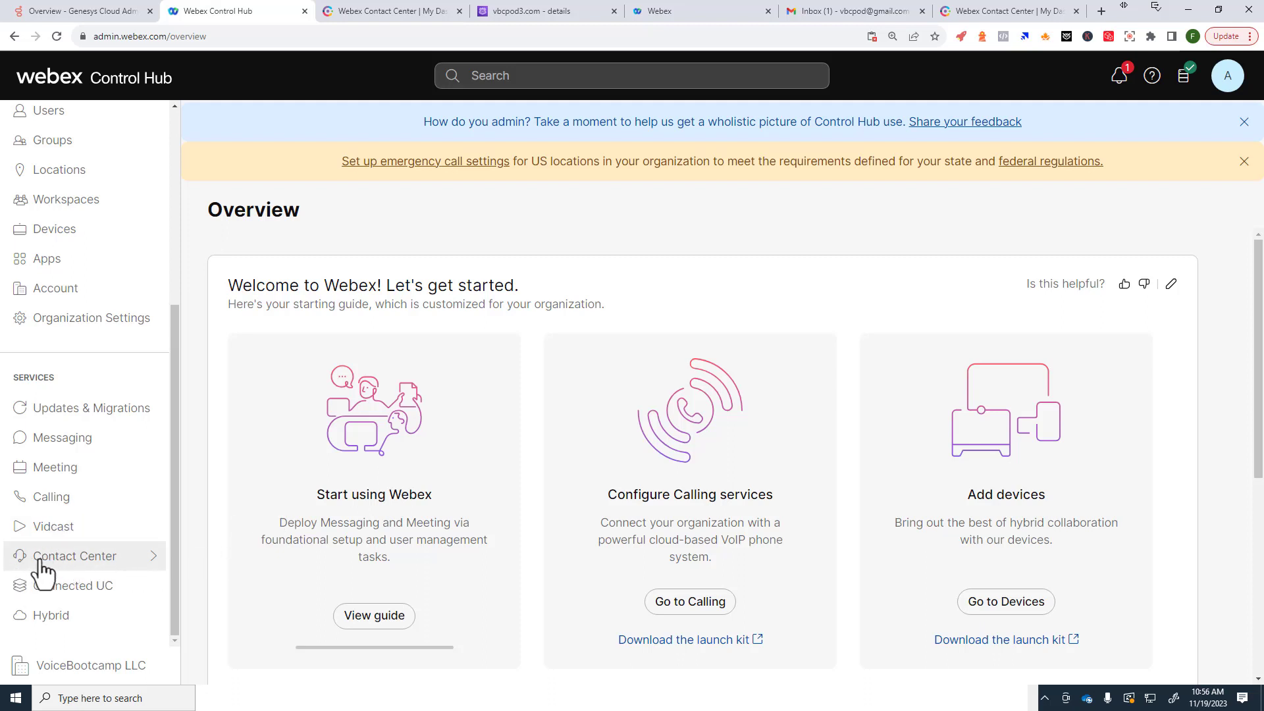
left_click(66, 565)
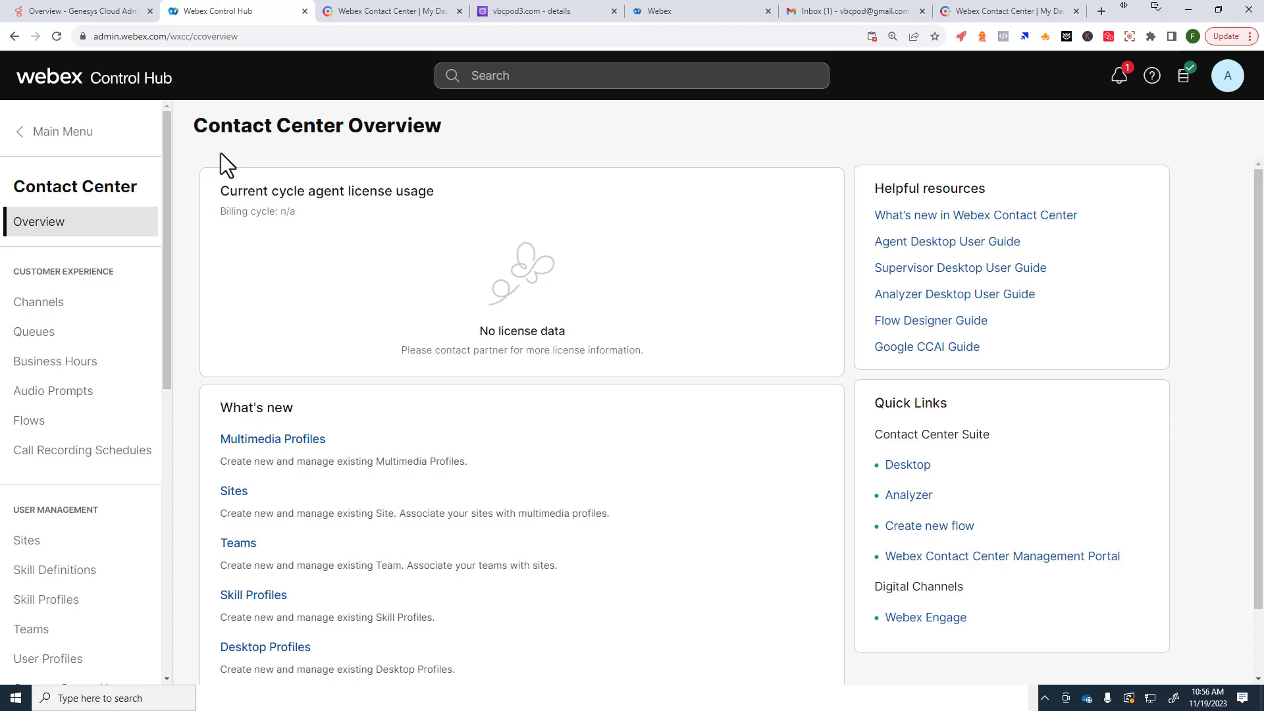
scroll(330, 454, "down", 2)
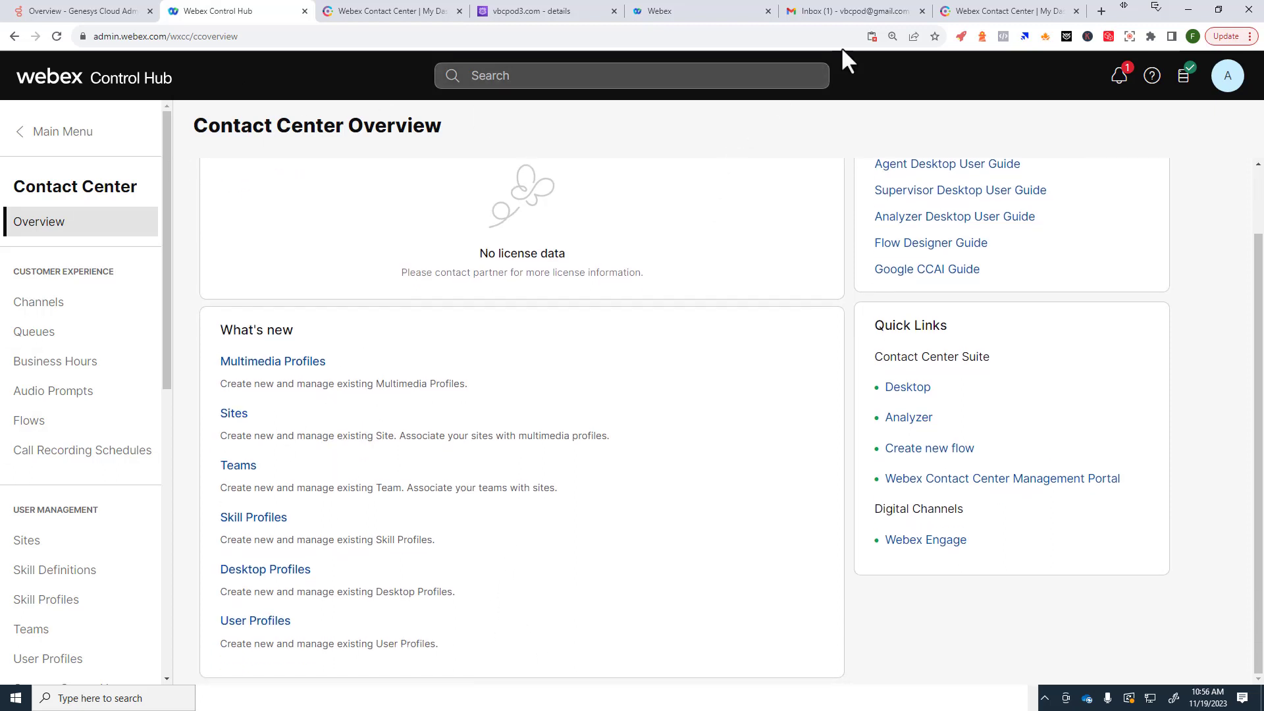
View the portal's Provisioning > Site list and highlight the notice about settings moving to Control Hub
left_click(974, 14)
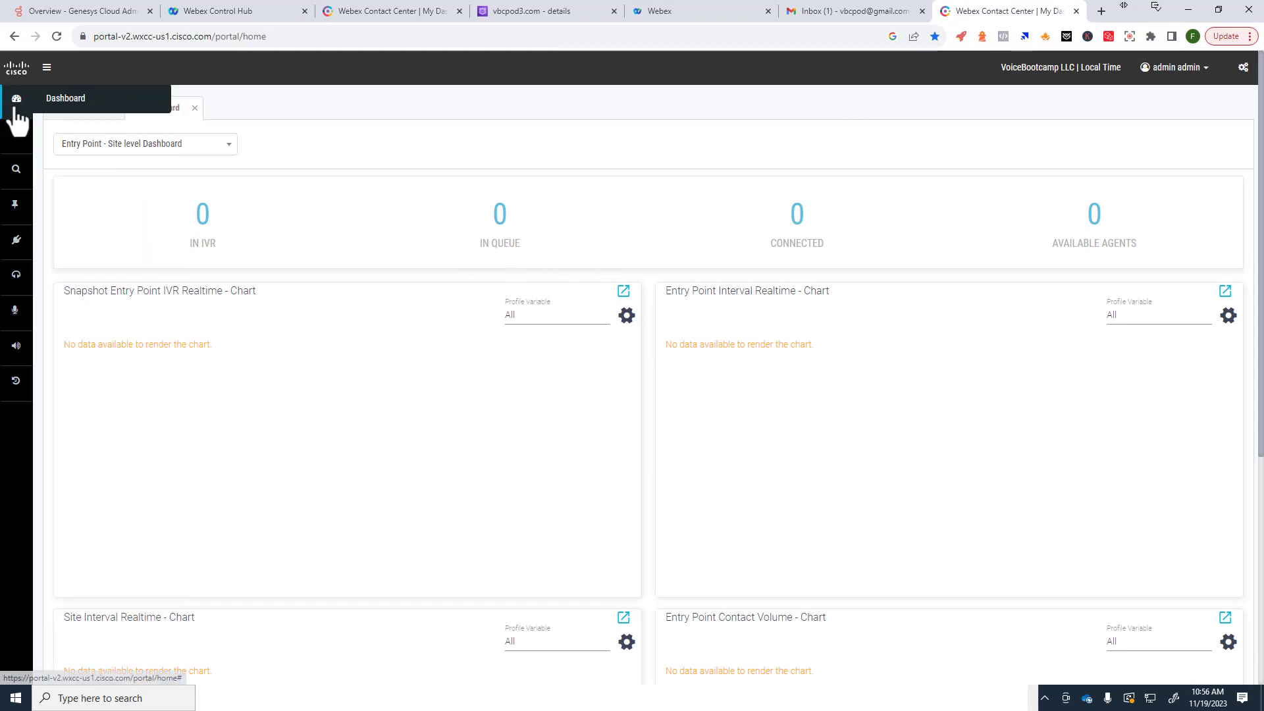
mouse_move(14, 137)
left_click(72, 210)
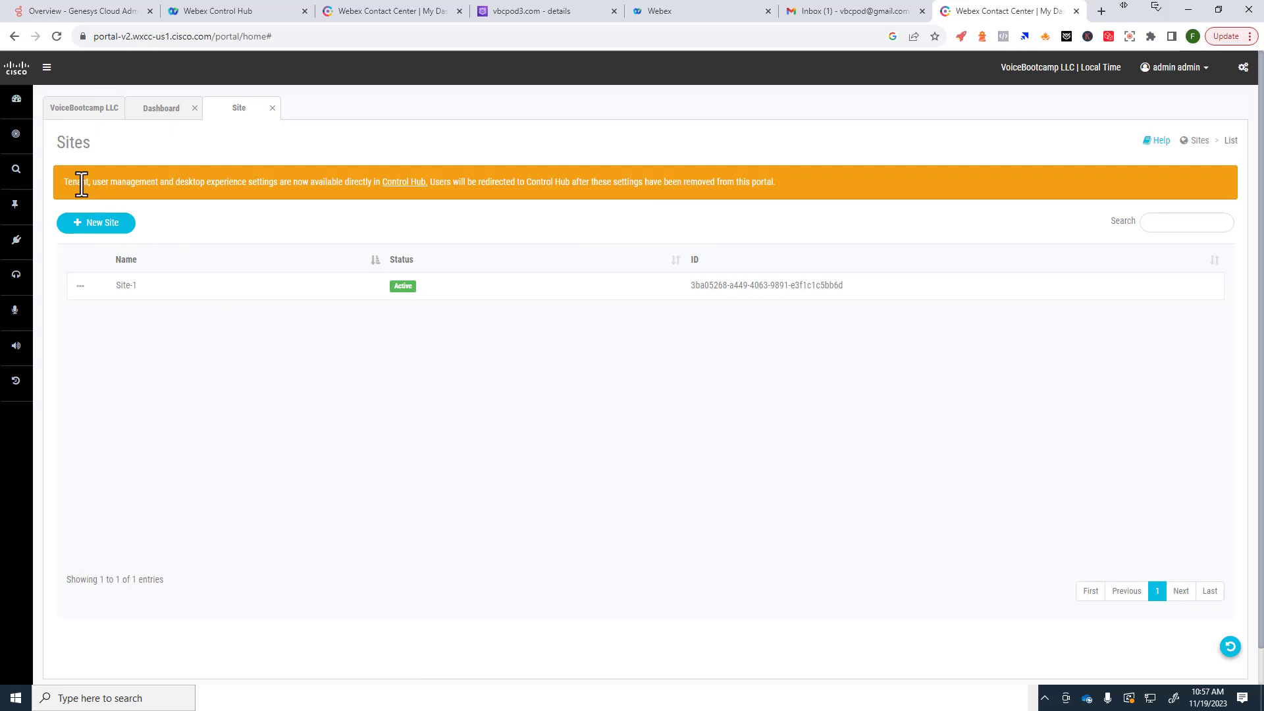
left_click_drag(66, 182, 341, 208)
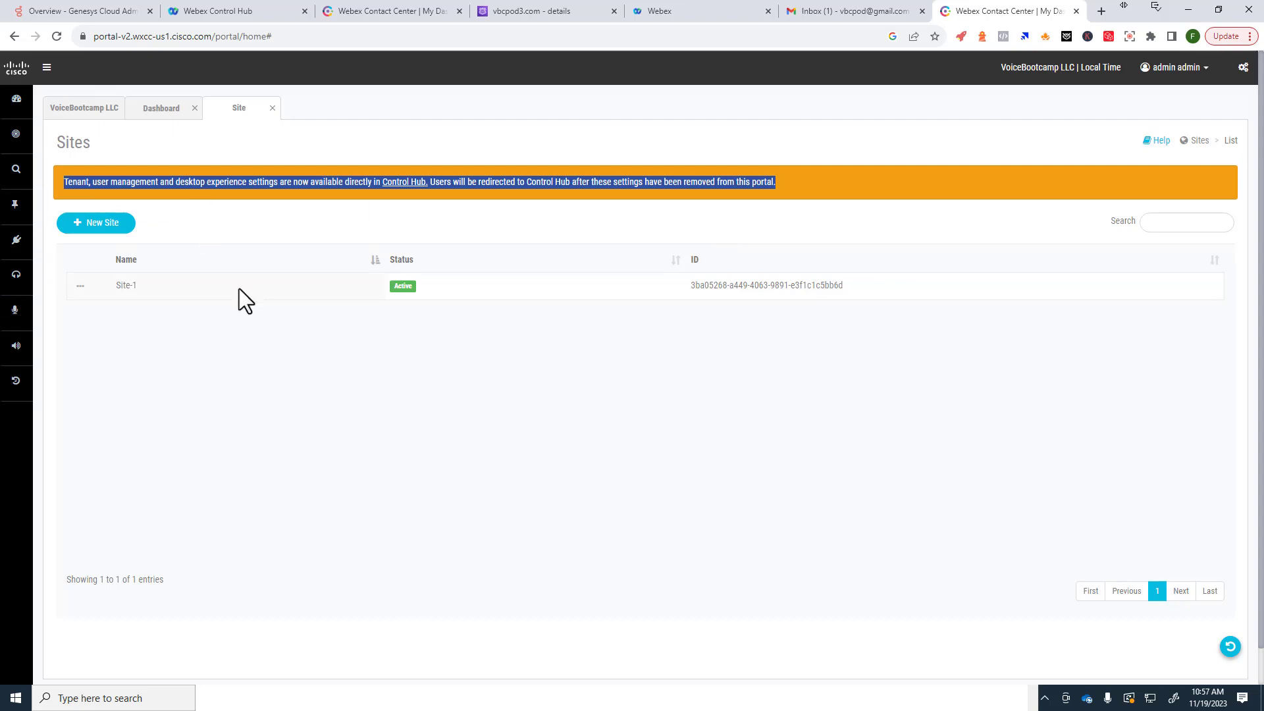
left_click(231, 10)
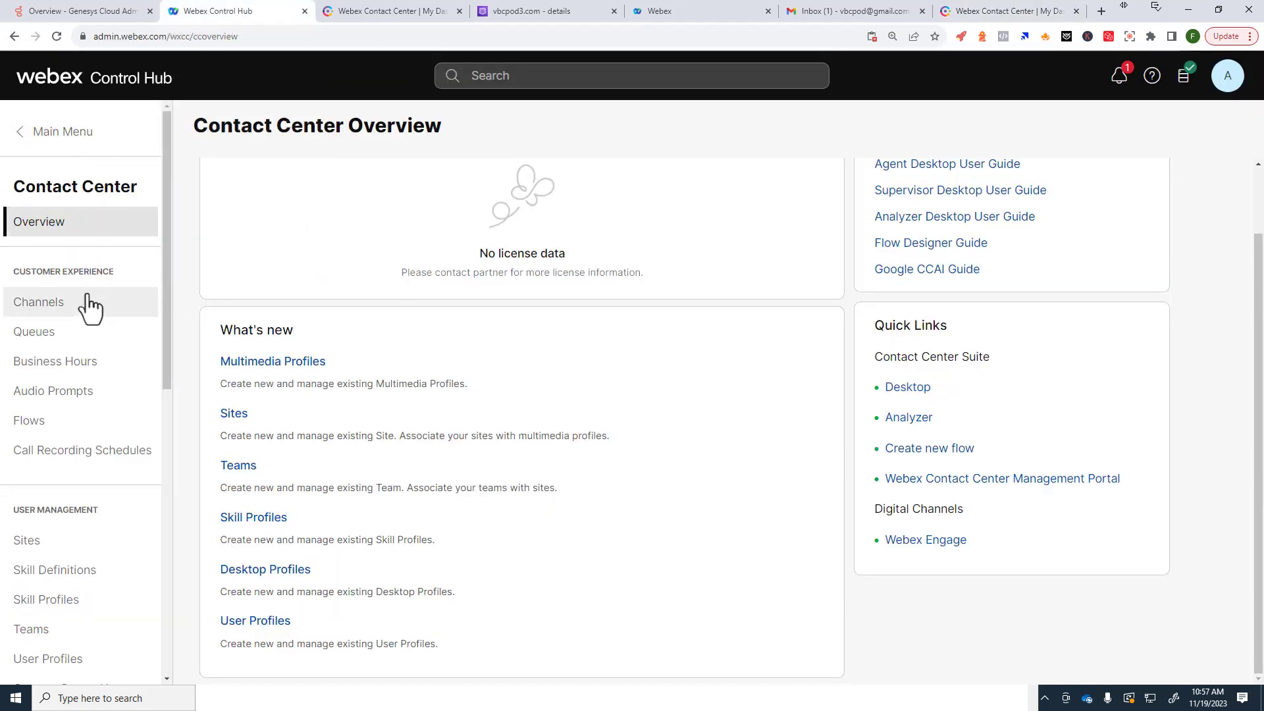
Glance at the portal's Sites page, then return to Control Hub
right_click(833, 12)
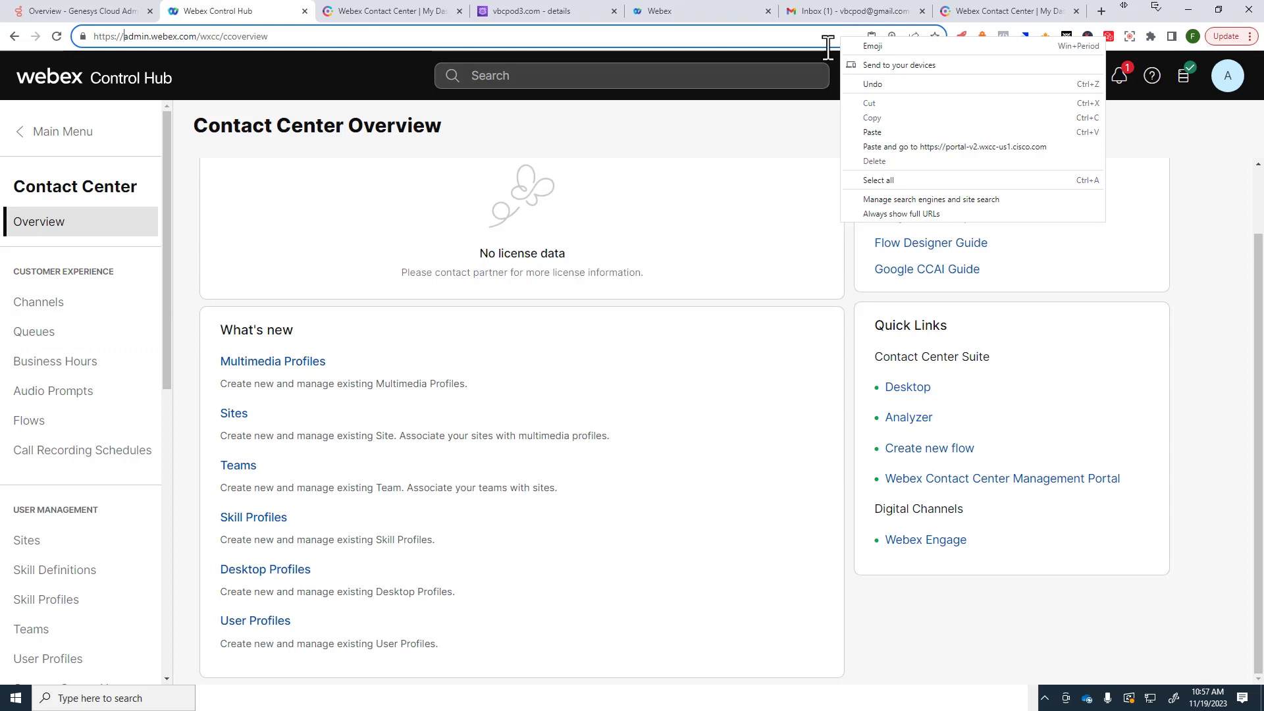
left_click(975, 12)
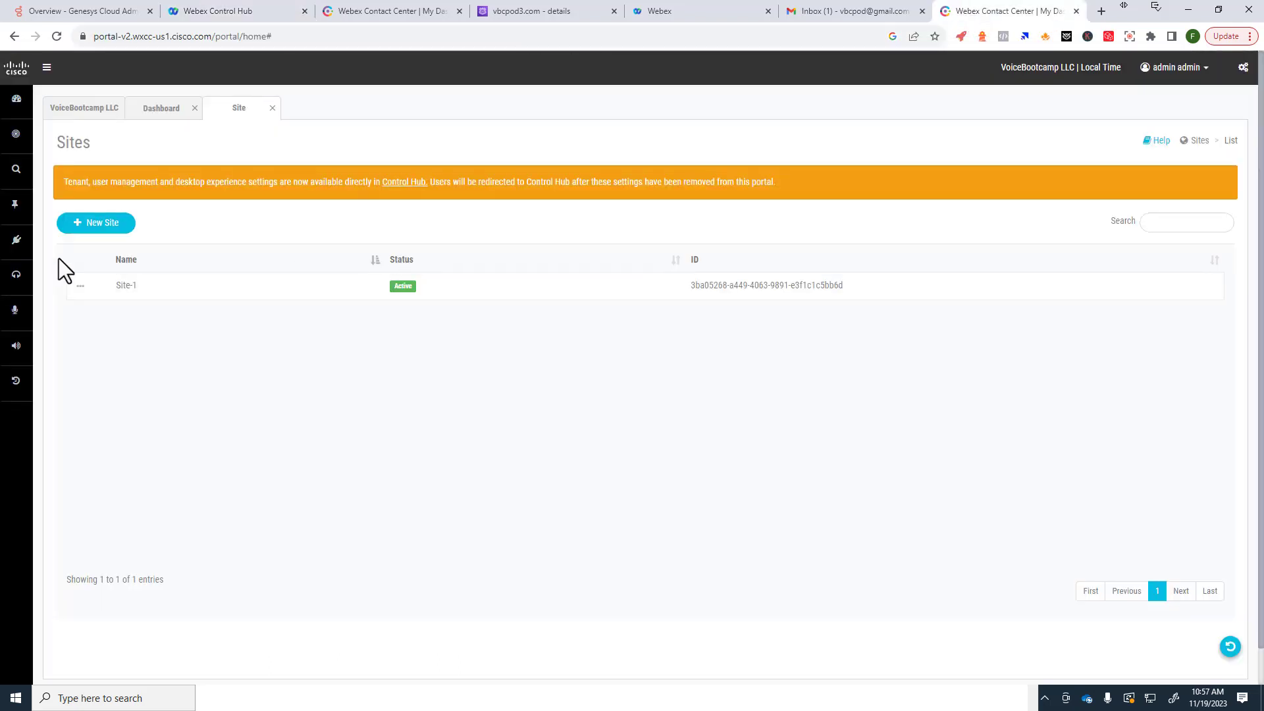
mouse_move(17, 133)
left_click(224, 11)
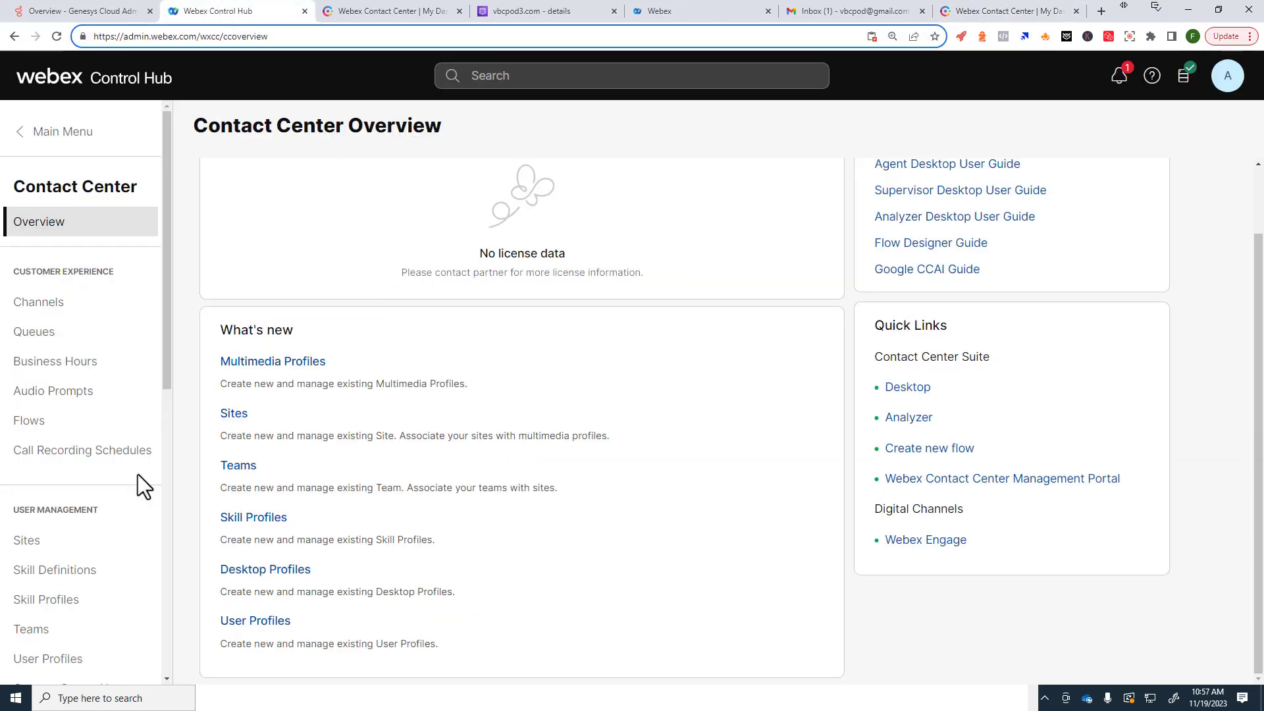
Open Control Hub's Contact Center Sites list showing active Site-1 with Default_Telephony_Profile
scroll(71, 510, "down", 1)
scroll(71, 510, "down", 1)
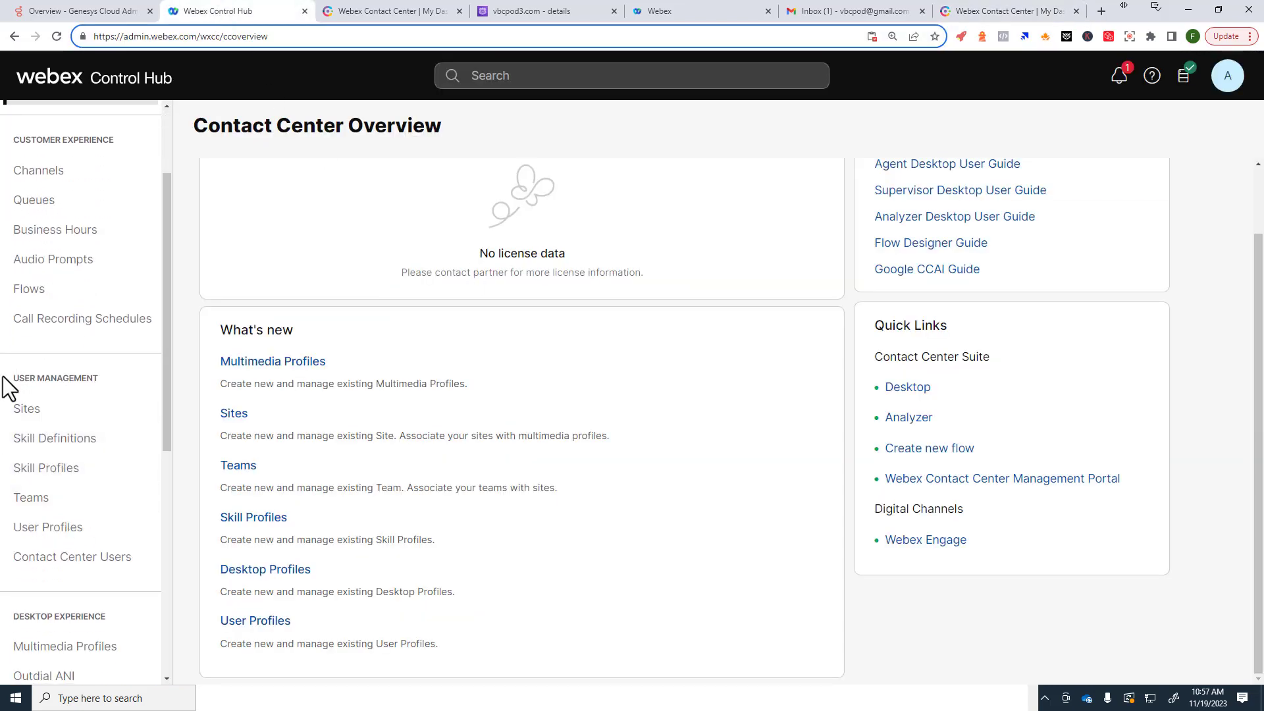
left_click(11, 390)
left_click(25, 411)
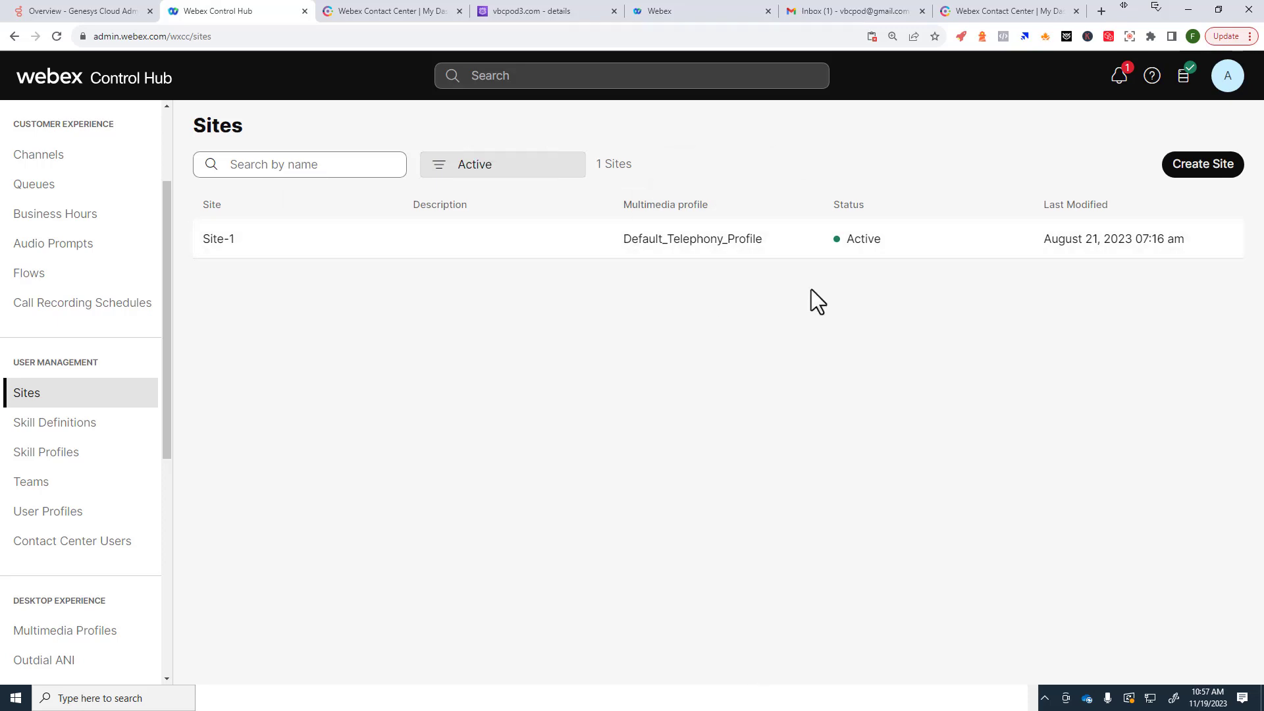
key("alt+Tab")
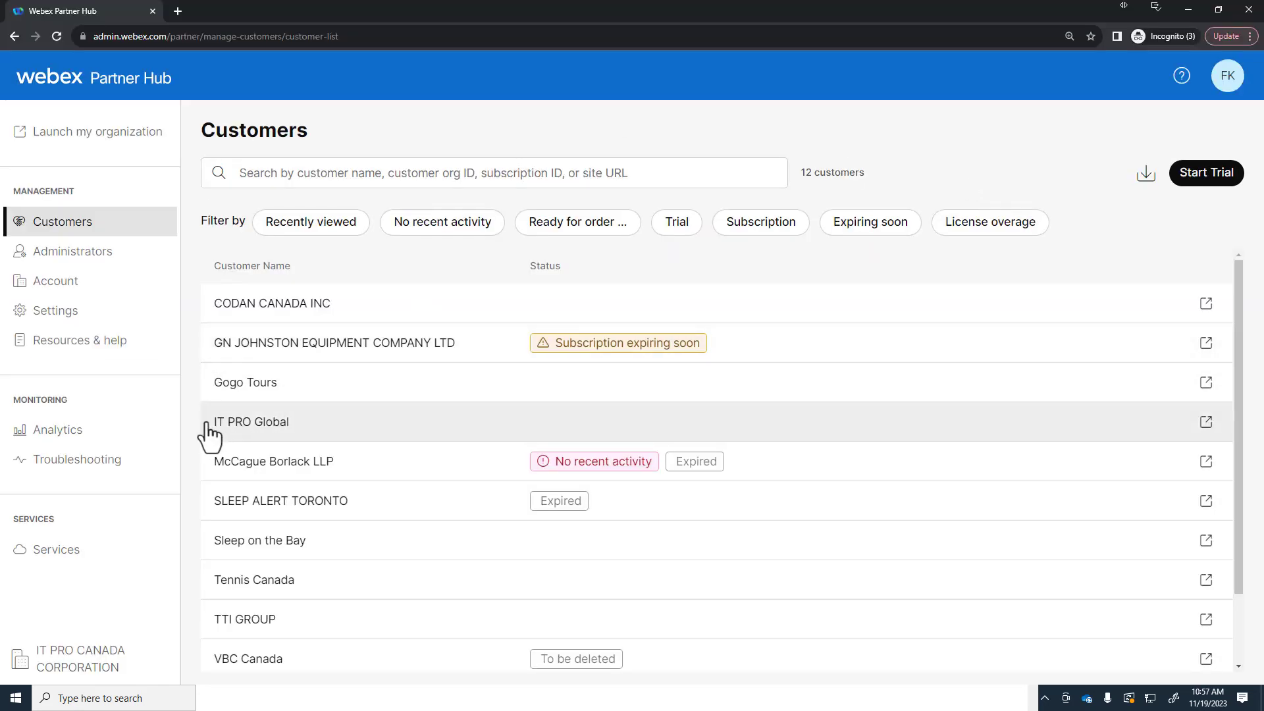
Open the IT PRO Global customer's details in Partner Hub
left_click_drag(210, 427, 305, 435)
left_click(305, 433)
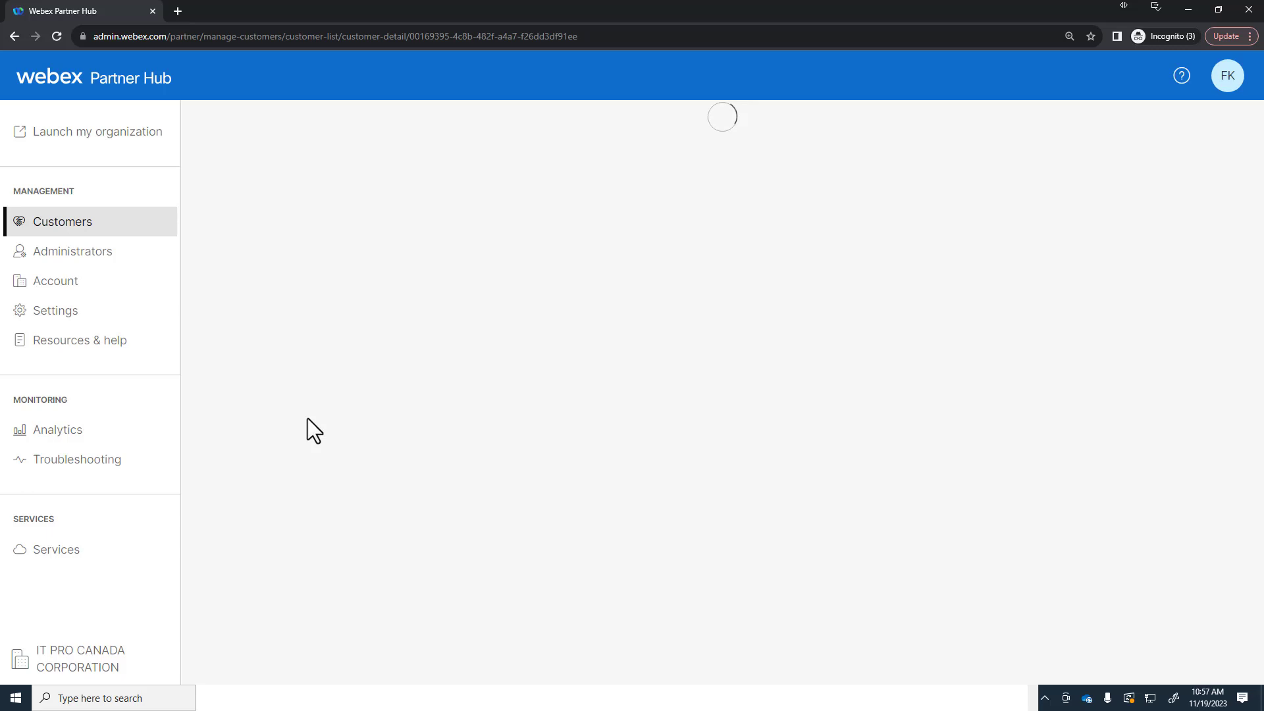
scroll(501, 383, "down", 2)
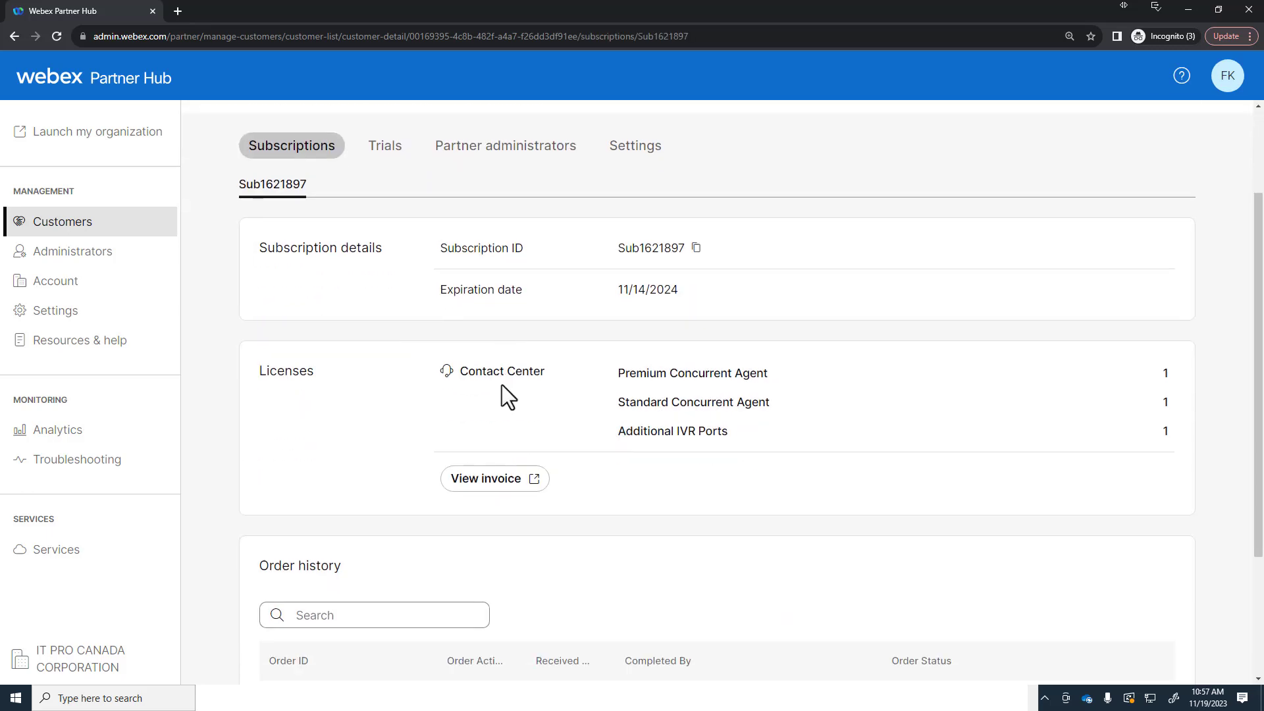
scroll(498, 406, "down", 3)
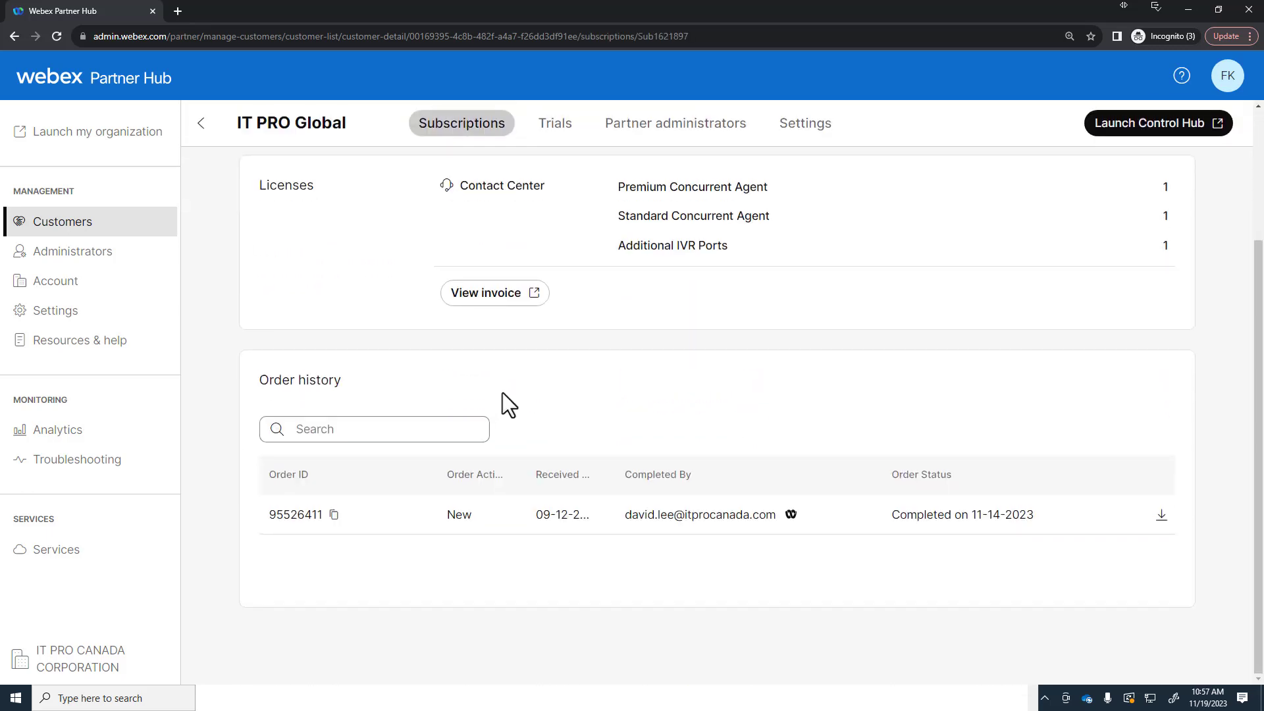
scroll(452, 303, "up", 5)
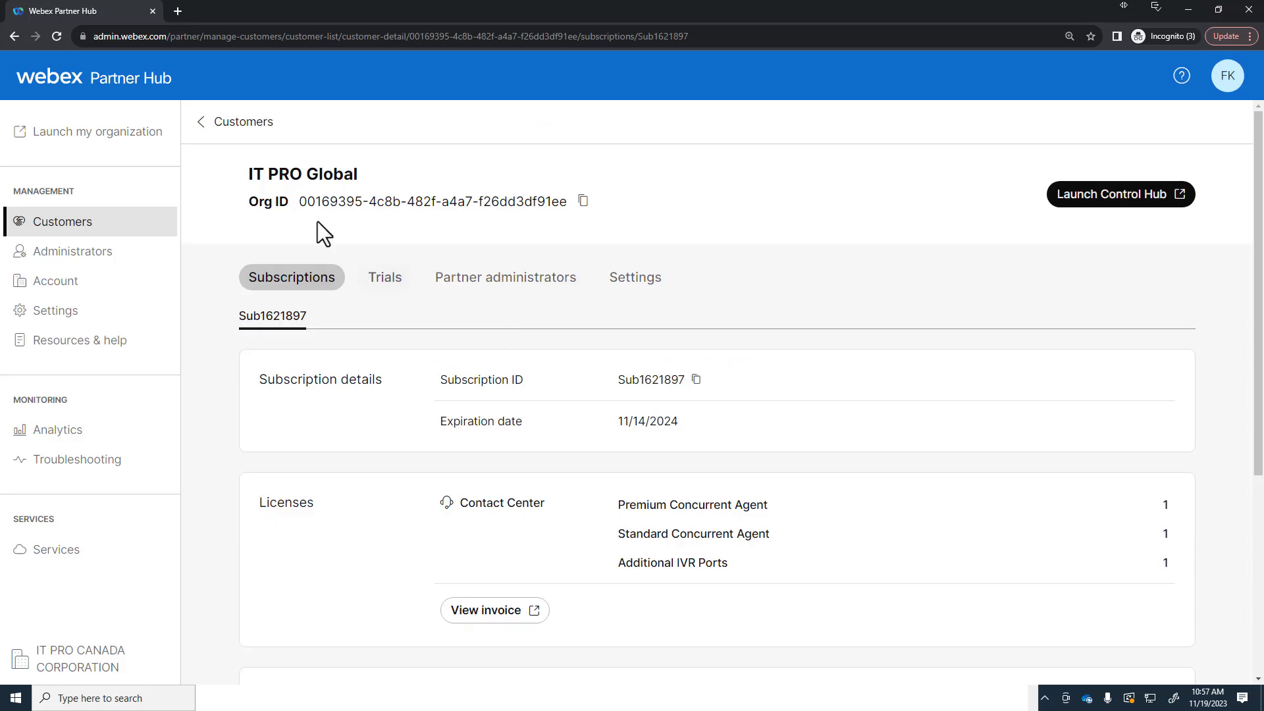
left_click_drag(254, 175, 508, 261)
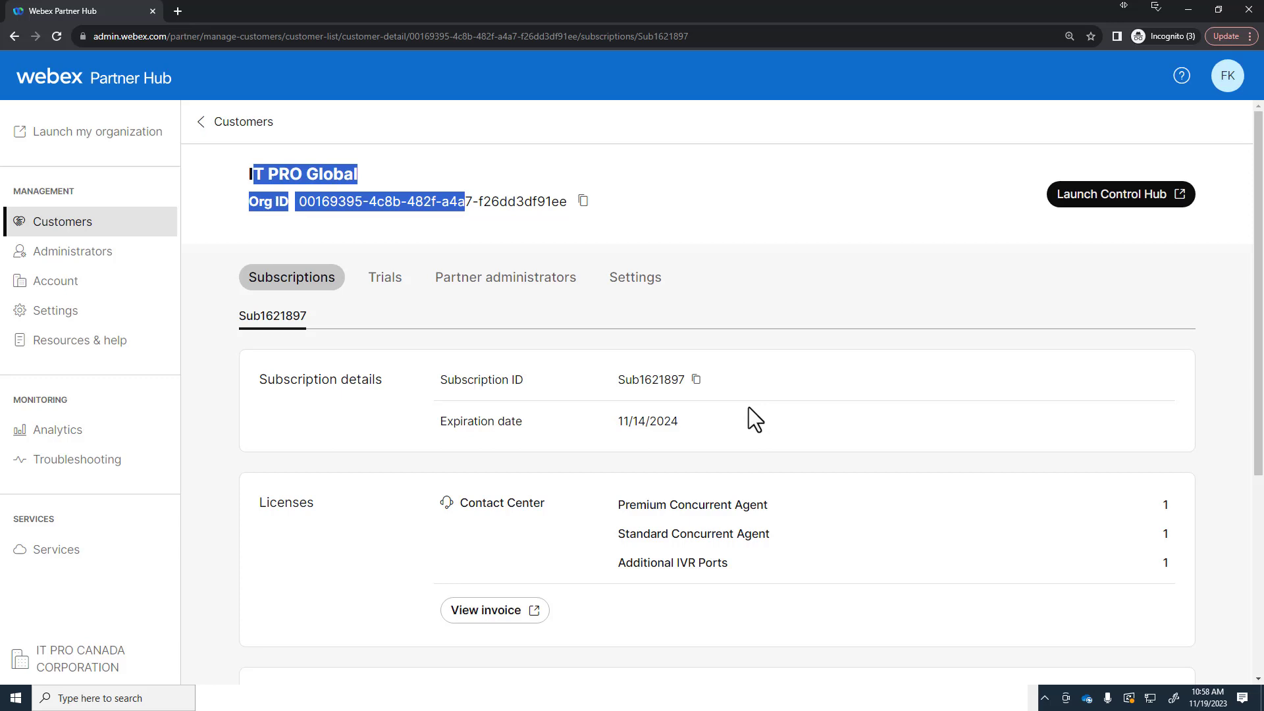
left_click(285, 282)
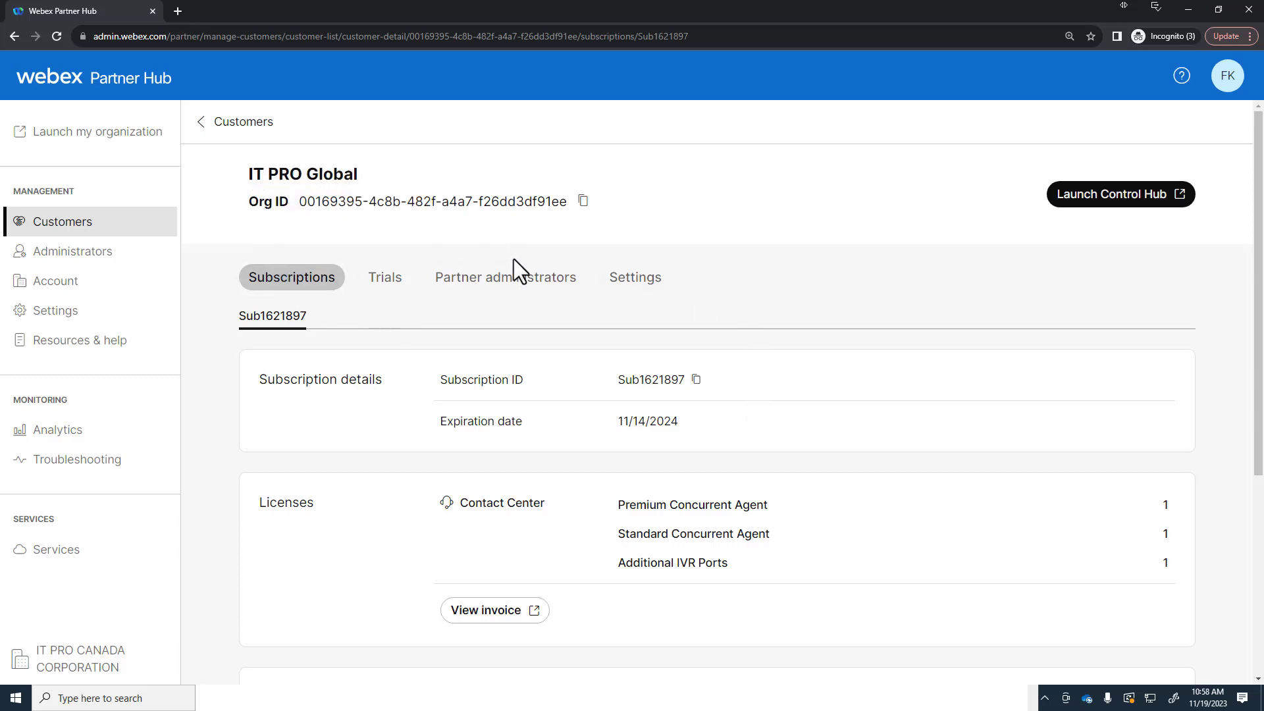
scroll(512, 261, "down", 2)
left_click_drag(259, 370, 611, 381)
left_click_drag(669, 284, 506, 284)
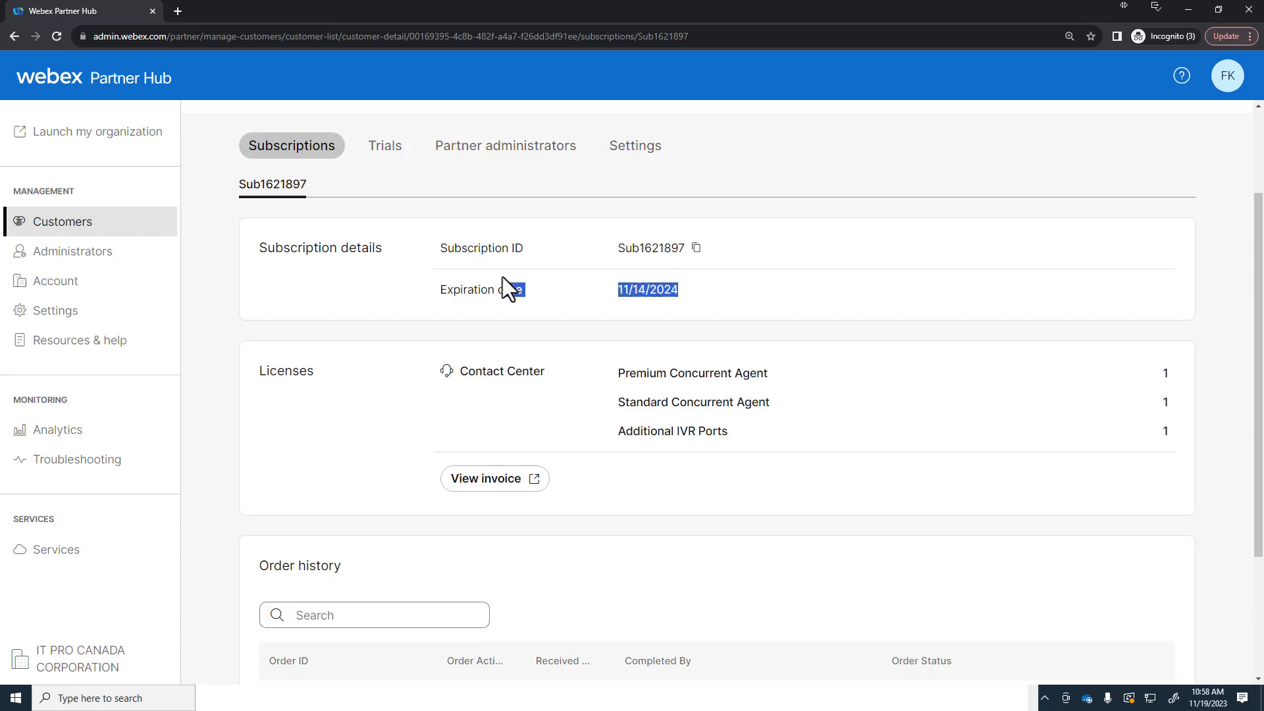
scroll(603, 414, "down", 1)
scroll(597, 402, "down", 3)
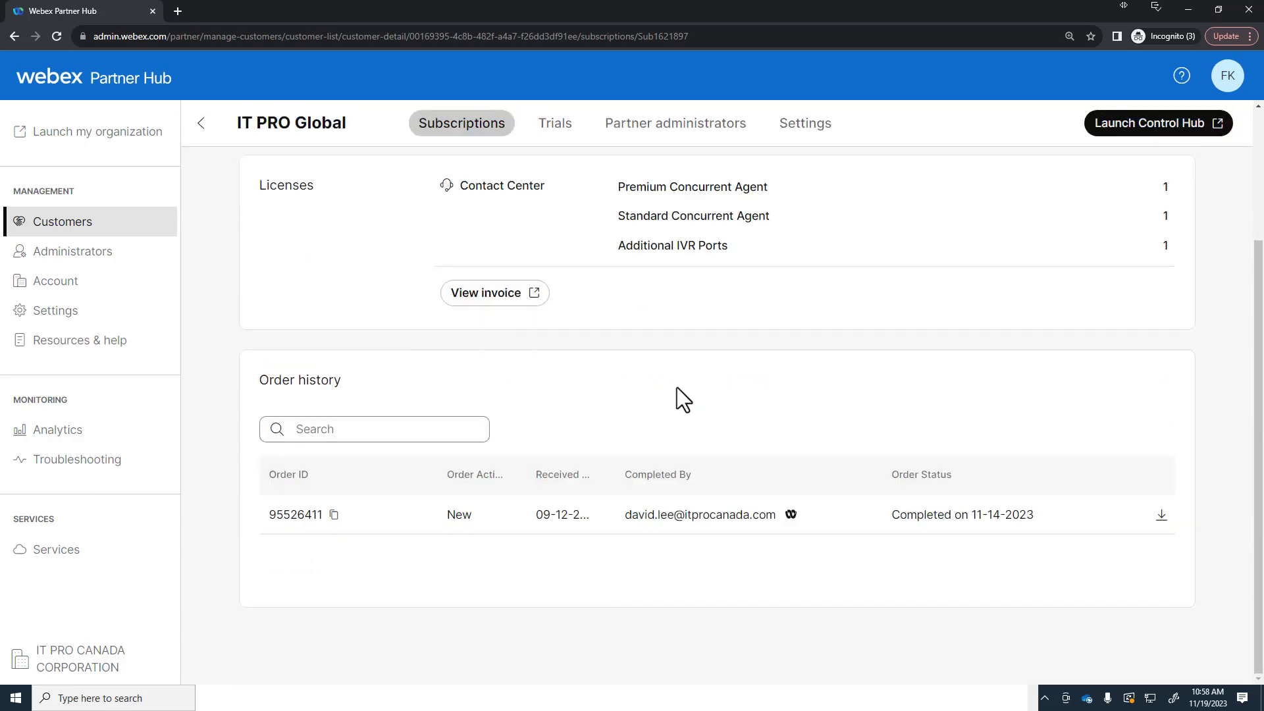
scroll(688, 390, "up", 5)
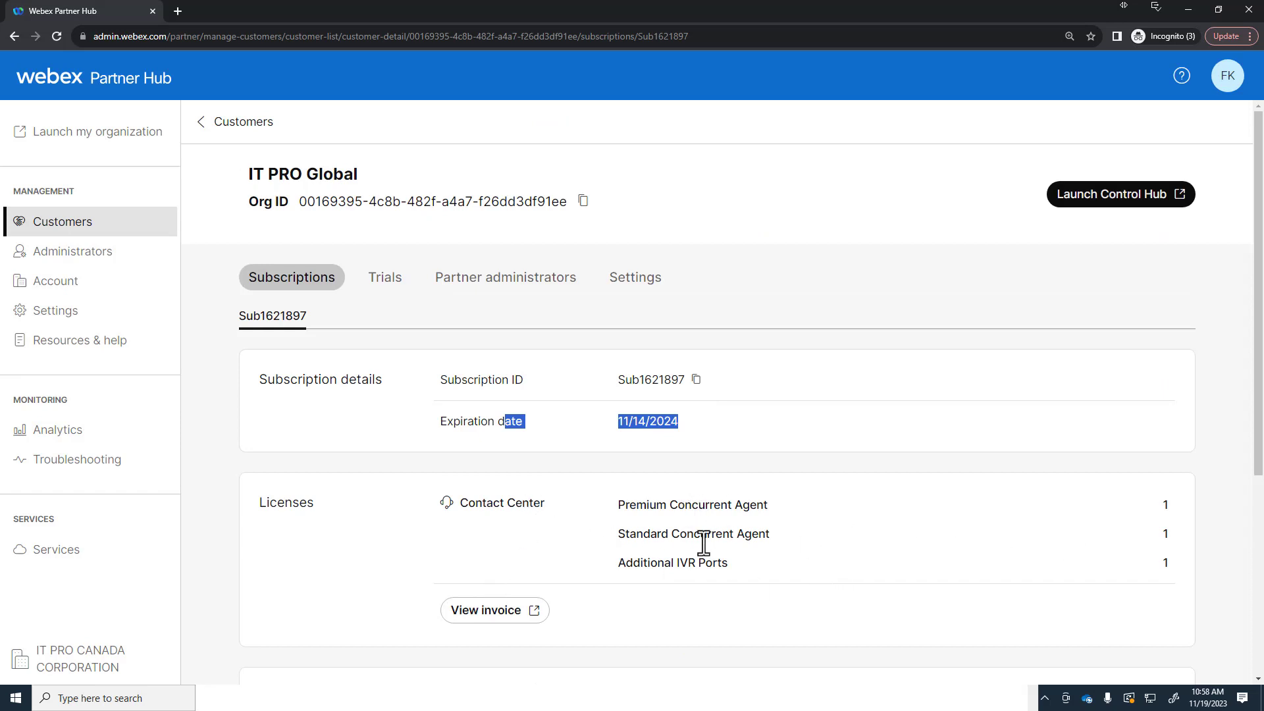
left_click_drag(678, 506, 758, 509)
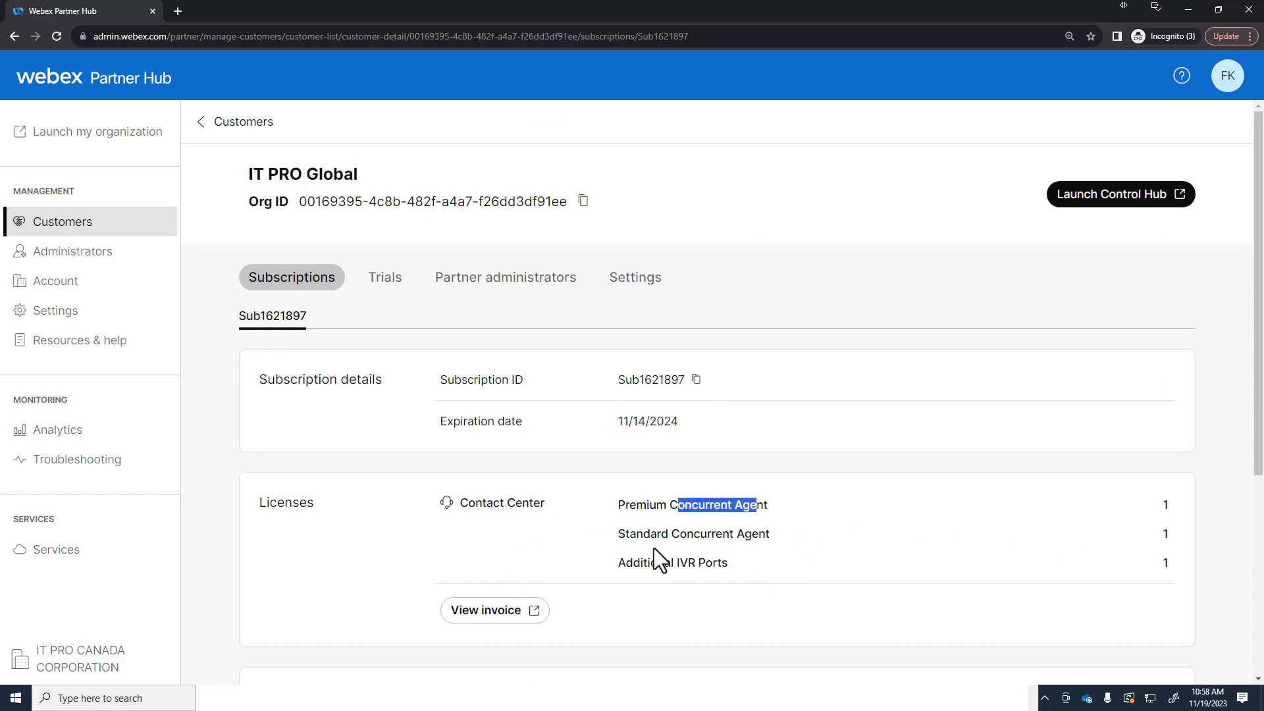
left_click_drag(678, 534, 784, 541)
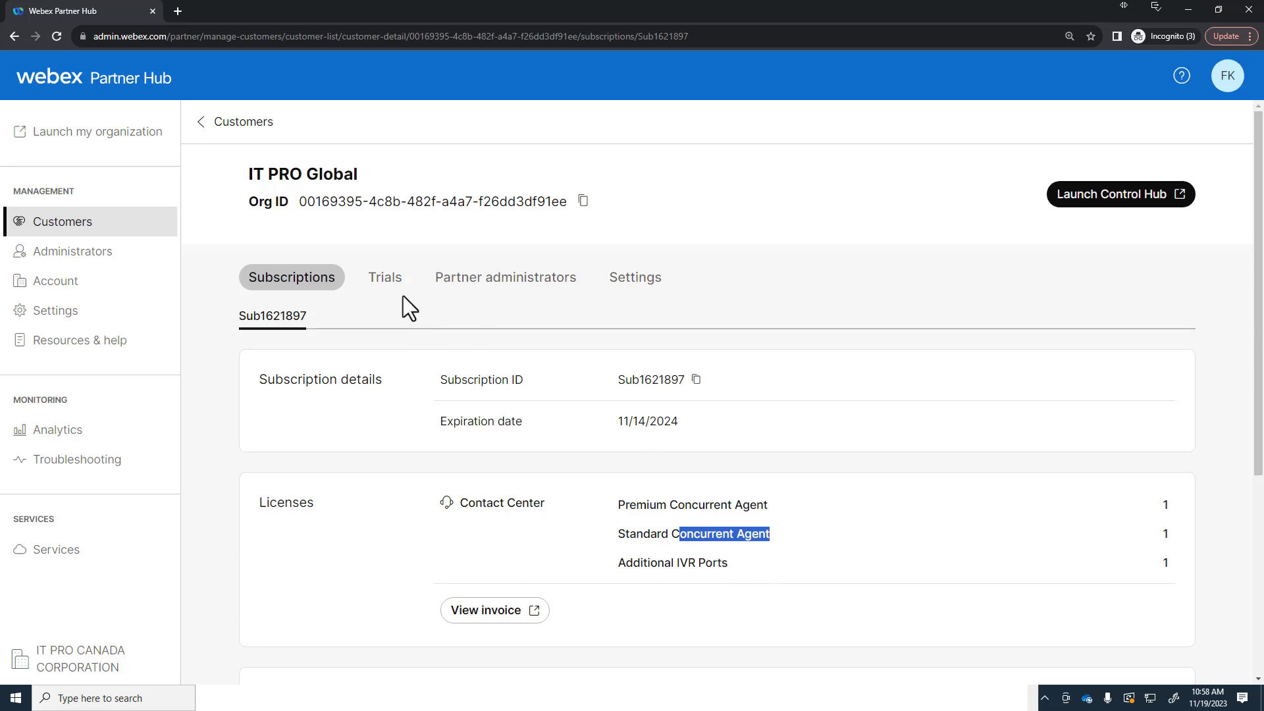
Check IT PRO Global's Enterprise Trial under Trials, then minimize the Partner Hub window
left_click(389, 279)
scroll(695, 487, "down", 2)
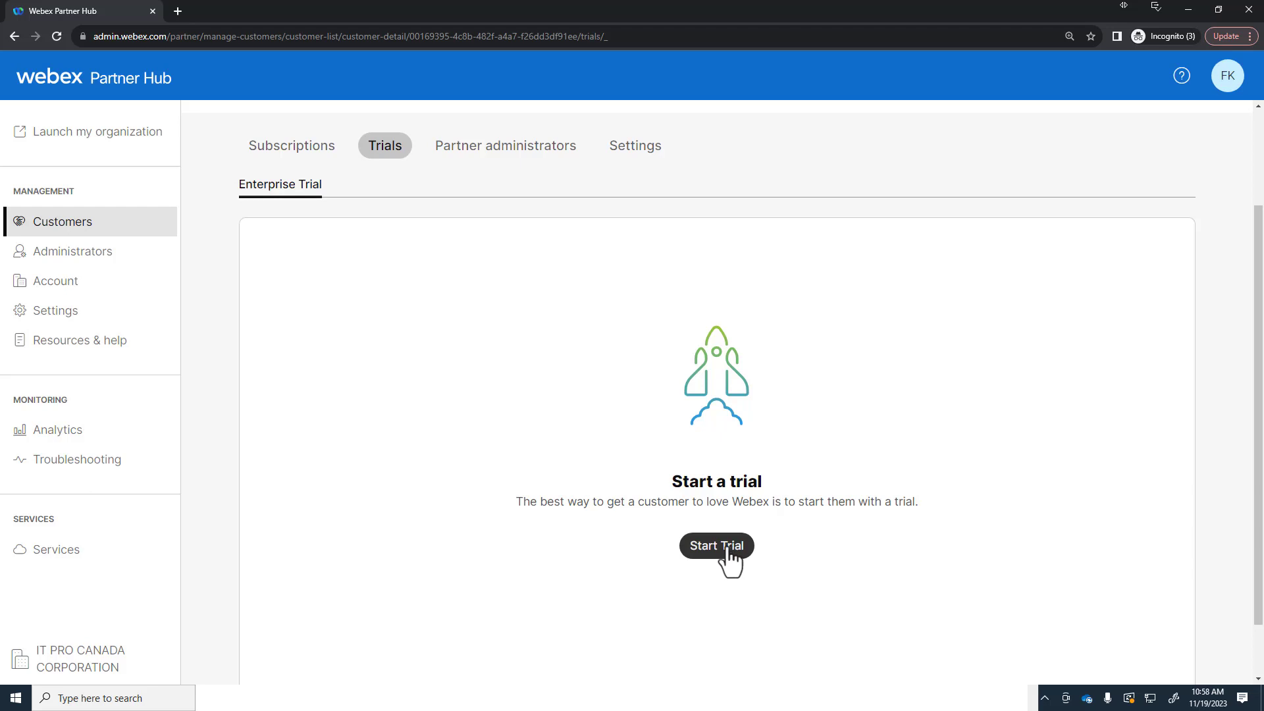
left_click(1174, 14)
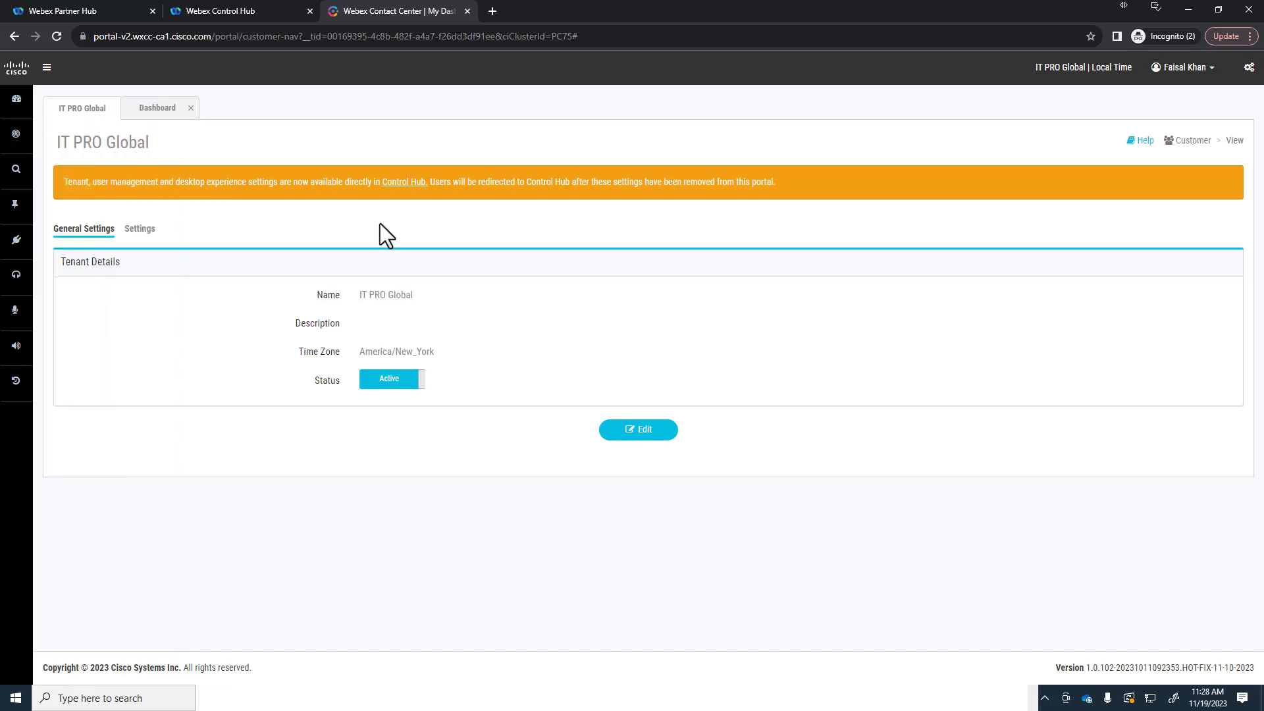
Review IT PRO Global's tenant General Settings and its empty real-time dashboard
triple_click(90, 137)
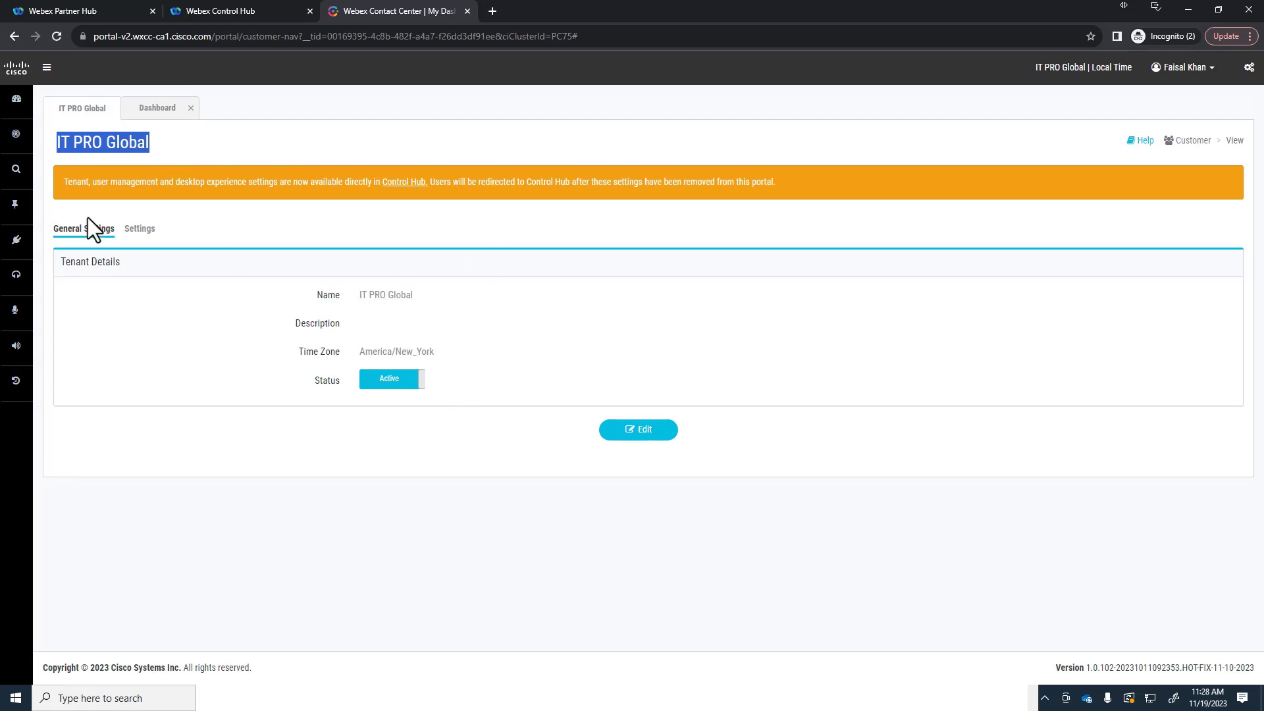
left_click(161, 109)
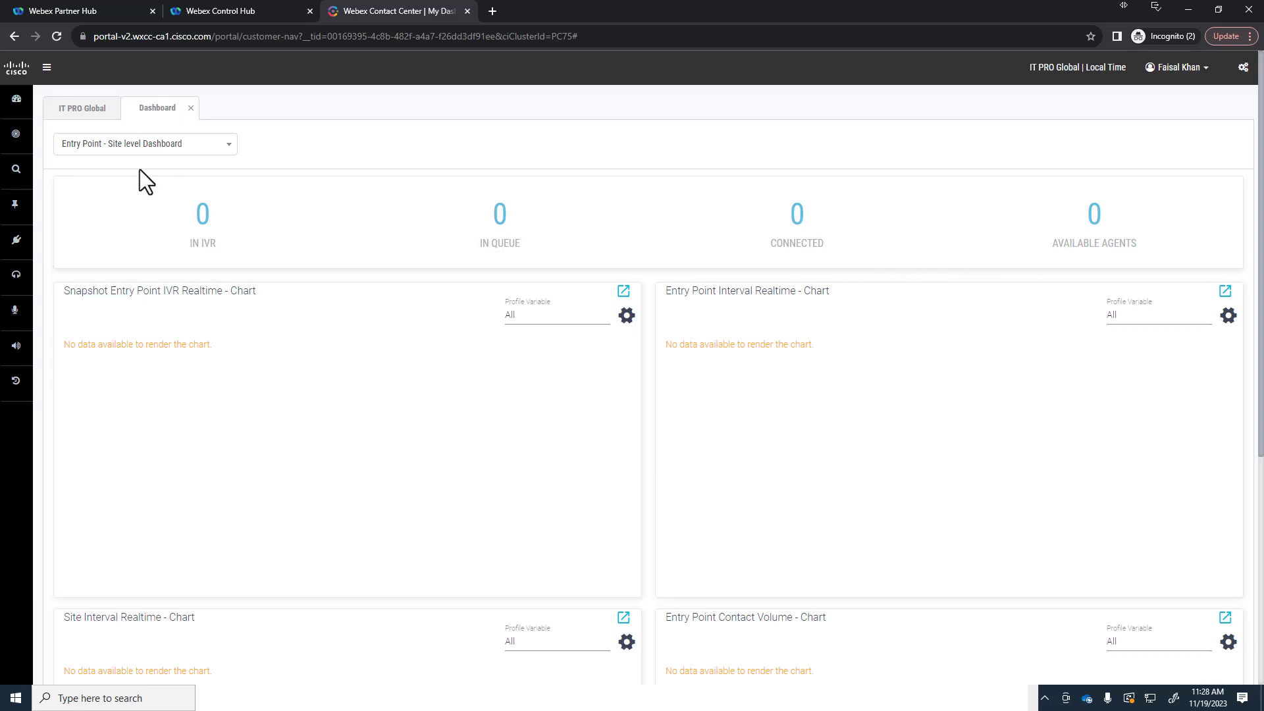
mouse_move(13, 140)
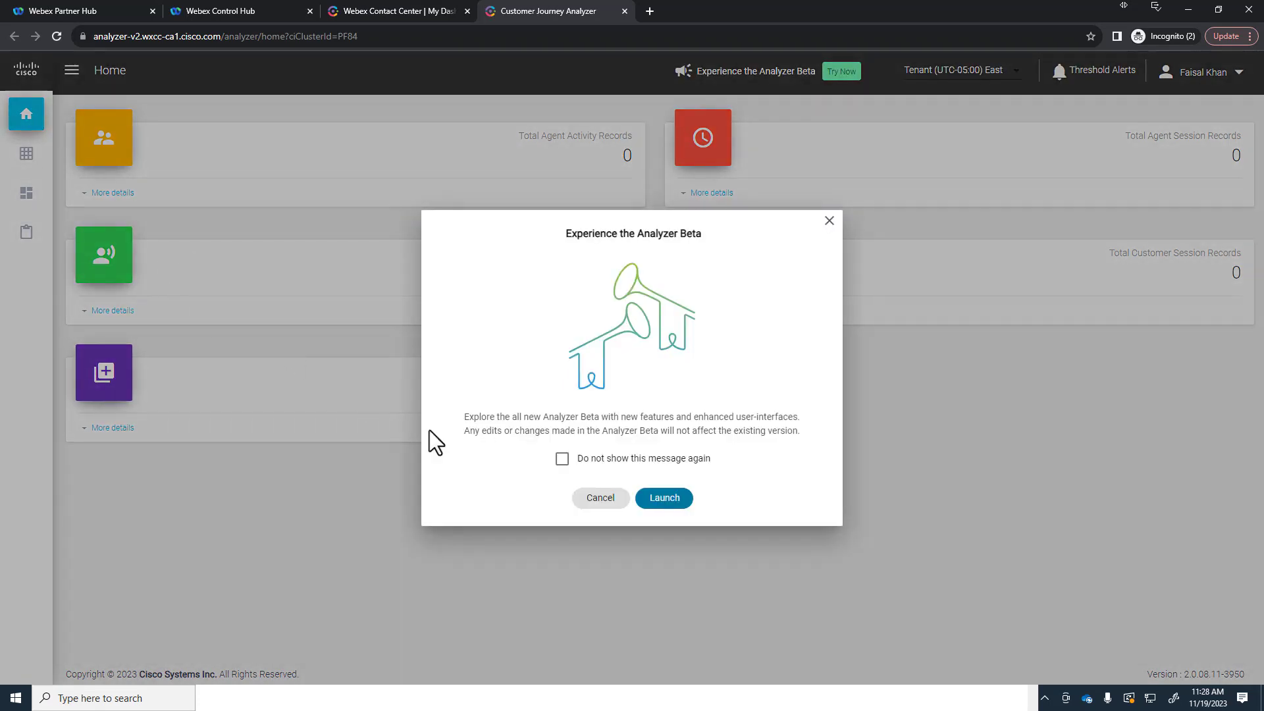
Tick 'Do not show this message again' on the Analyzer Beta prompt and return to the portal
left_click(561, 459)
triple_click(832, 227)
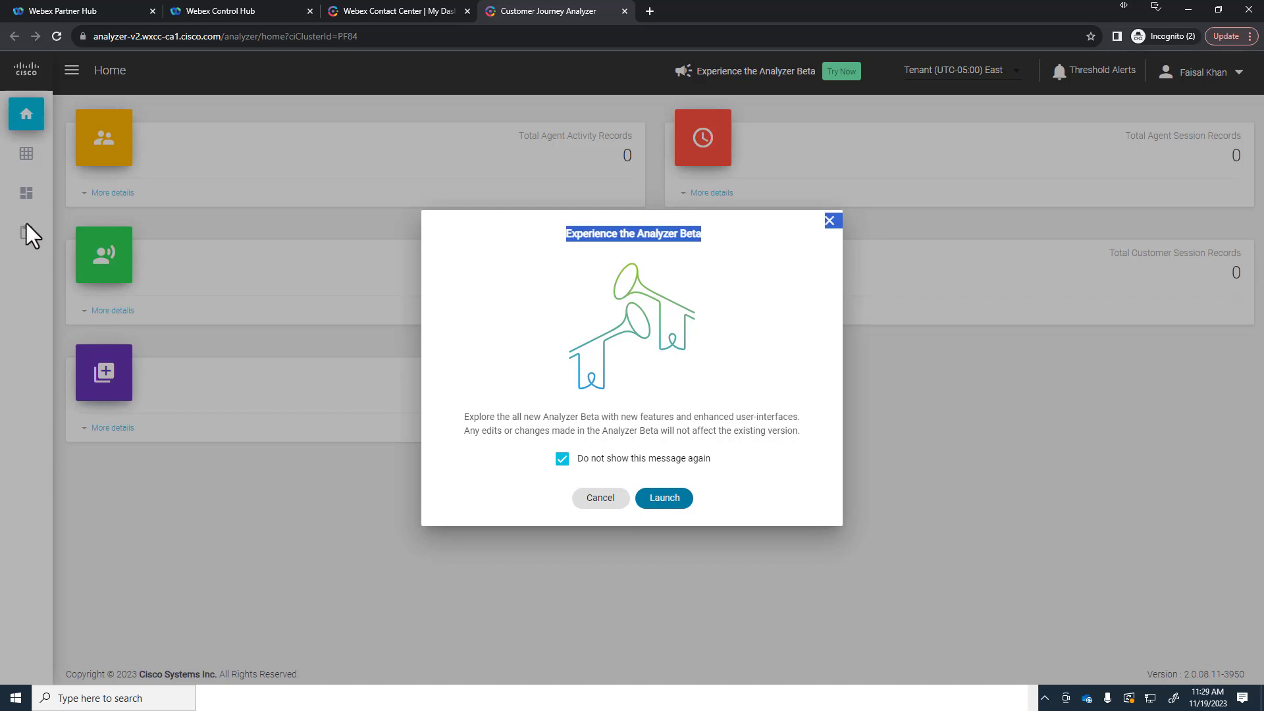
left_click(332, 12)
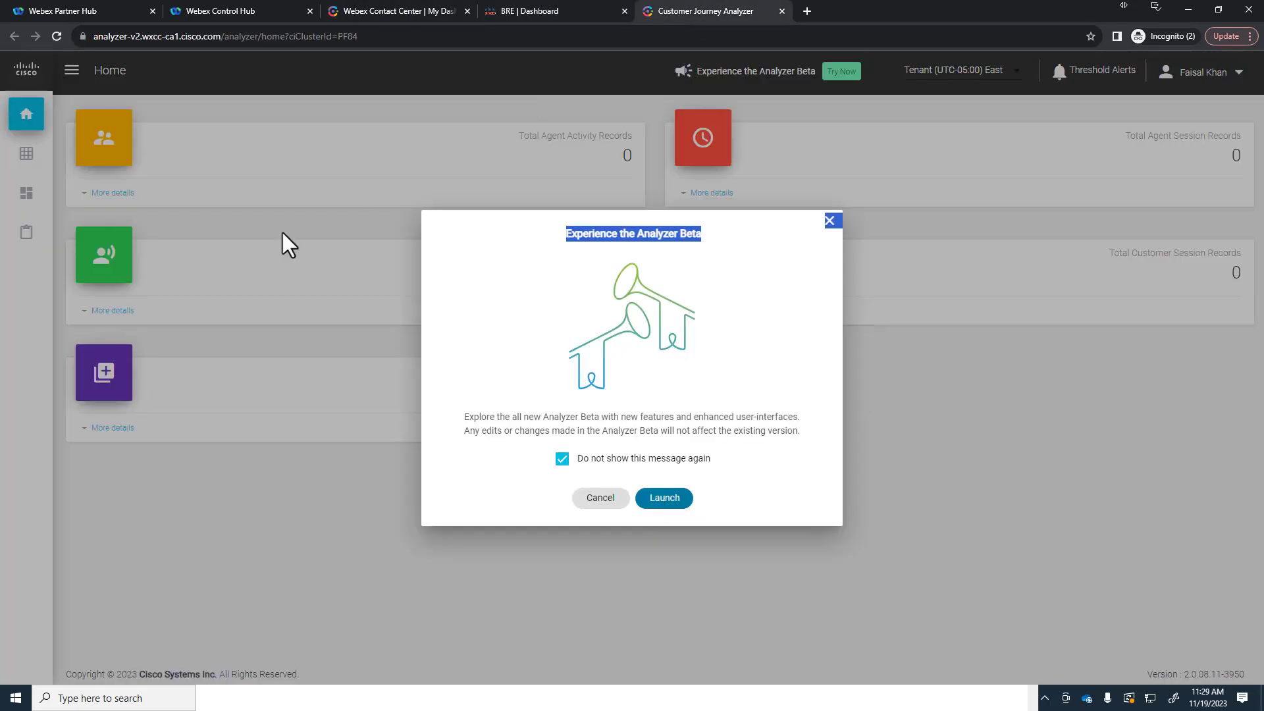
Close the Customer Journey Analyzer tab and check the empty Business Rules Attributes list
left_click(783, 11)
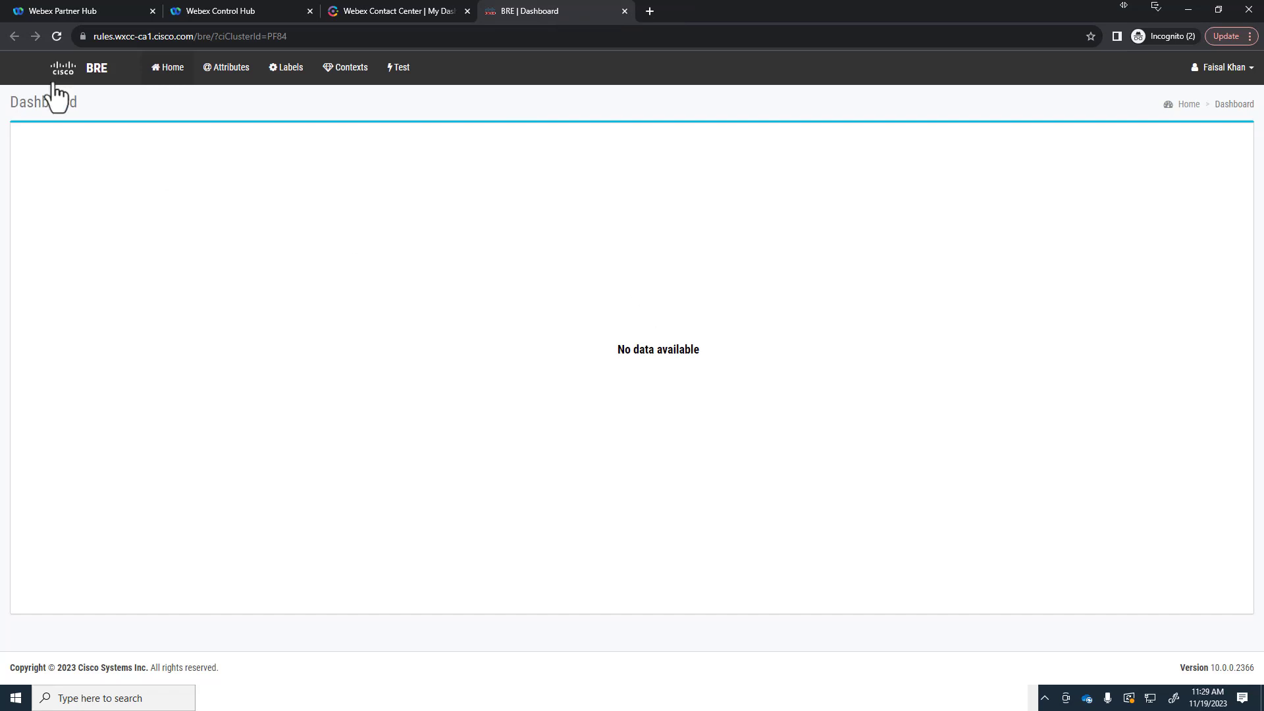
left_click(220, 71)
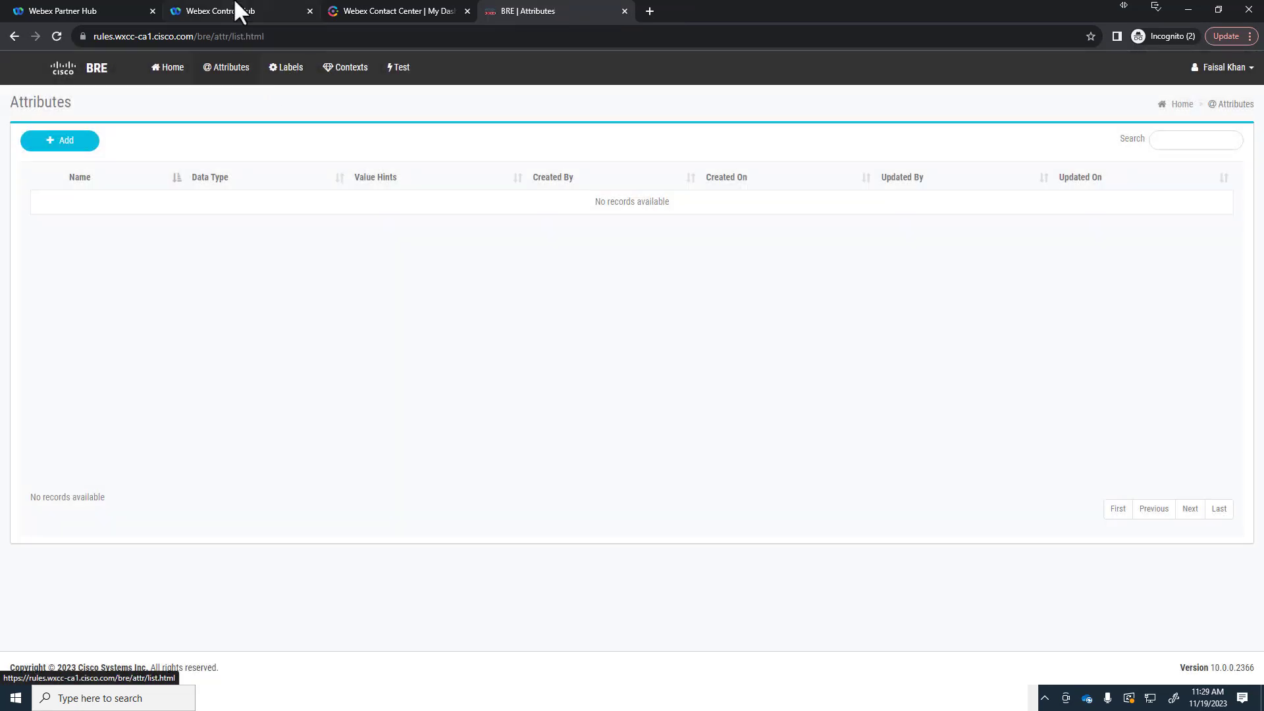
left_click(435, 11)
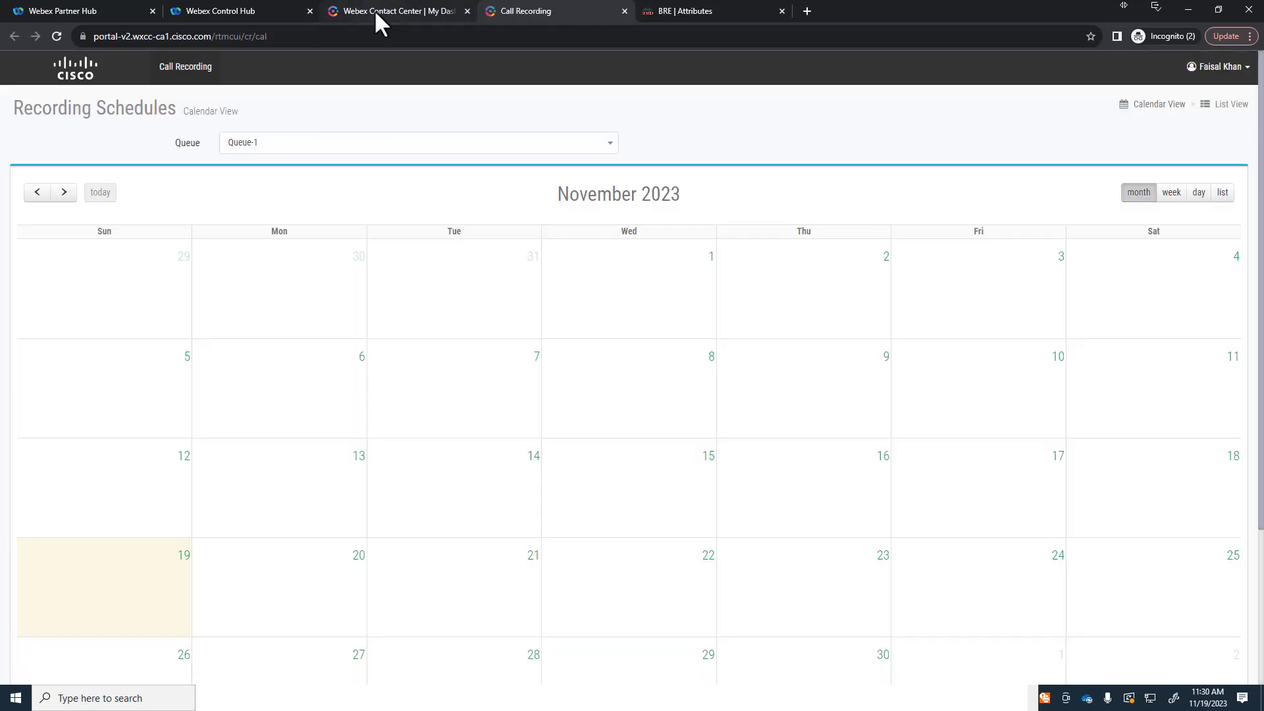
Leave the empty Recording Management search and return to the tenant's Entry Point site-level dashboard
left_click(377, 9)
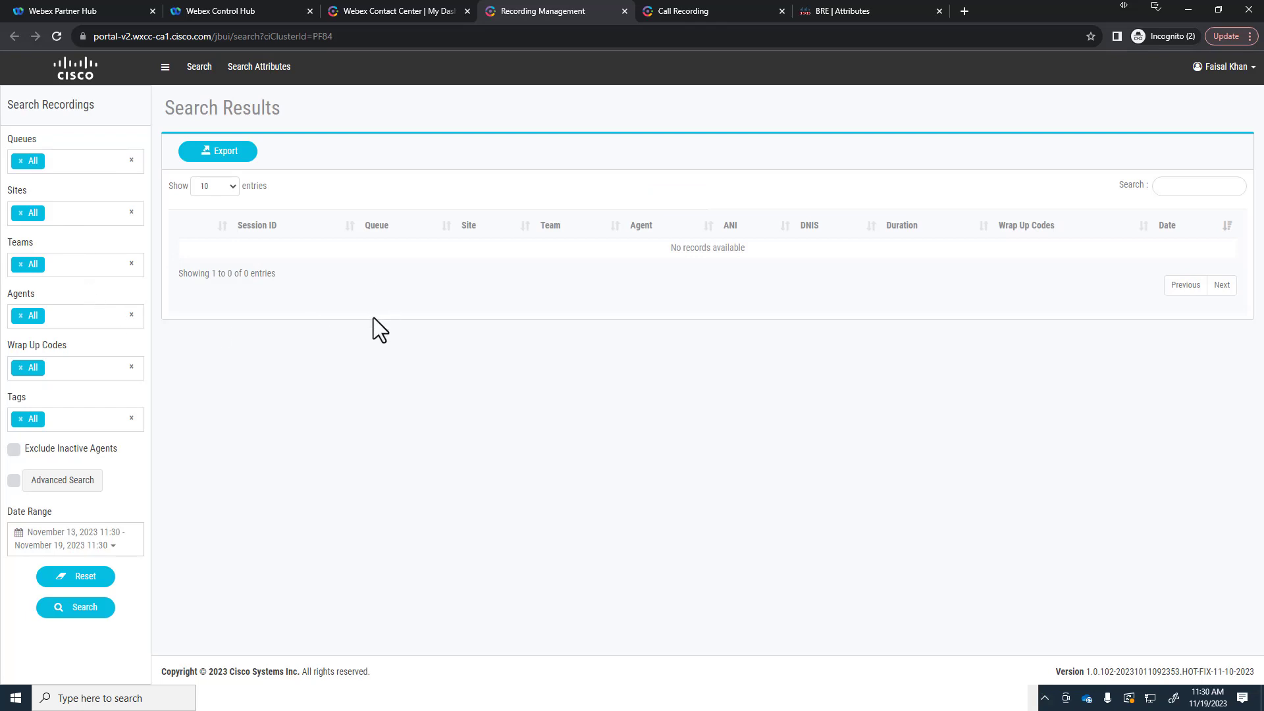
left_click(424, 11)
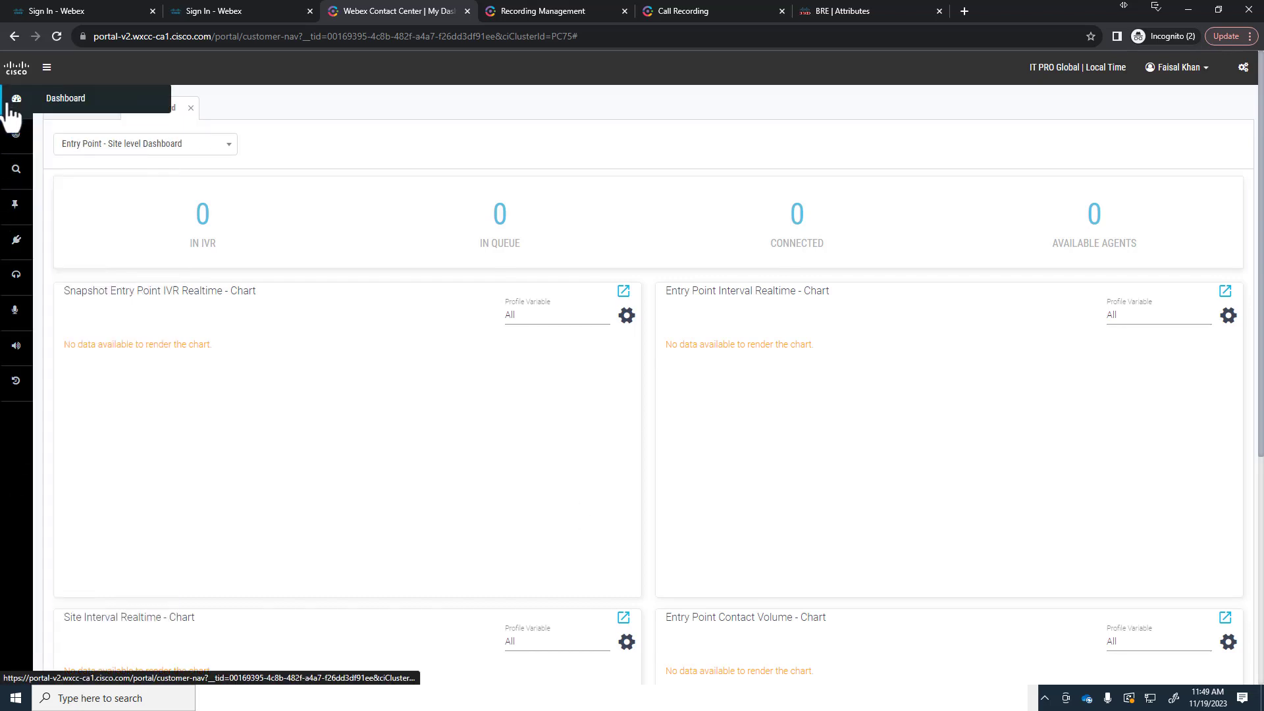
Bring up the VoiceBootcamp LLC Users list: eight users, two Contact Center enabled
mouse_move(16, 133)
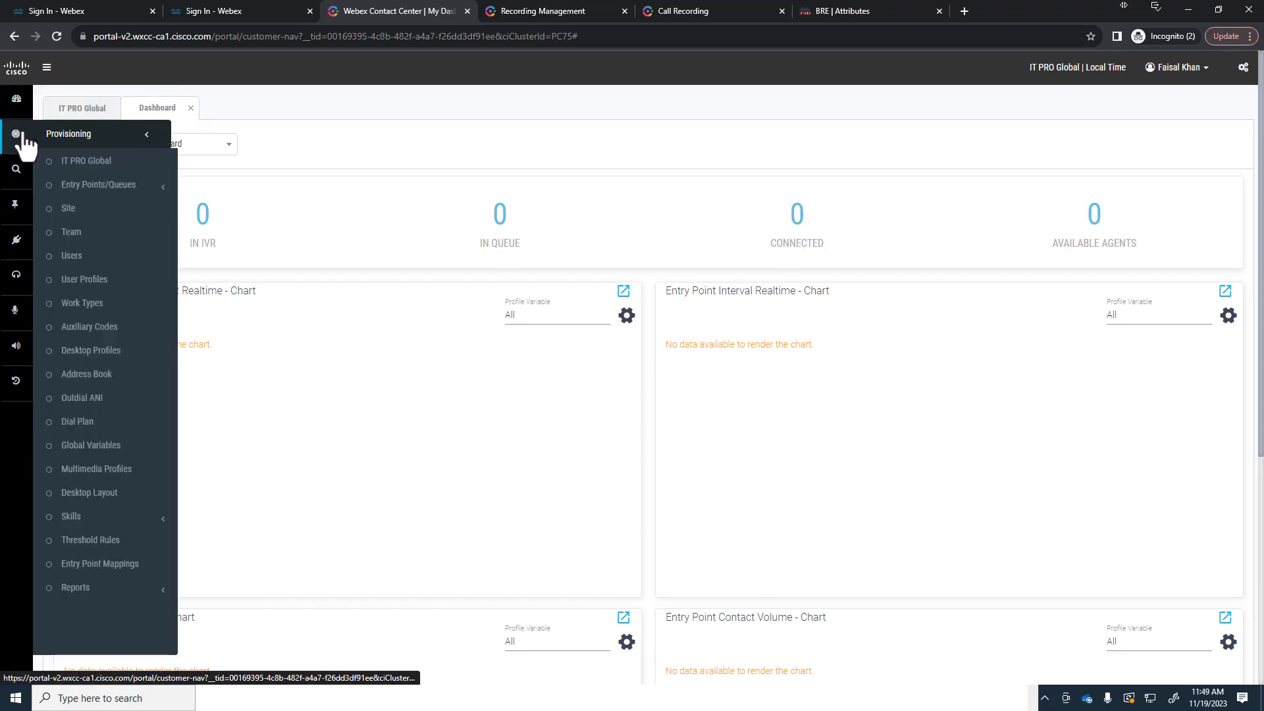
left_click(70, 263)
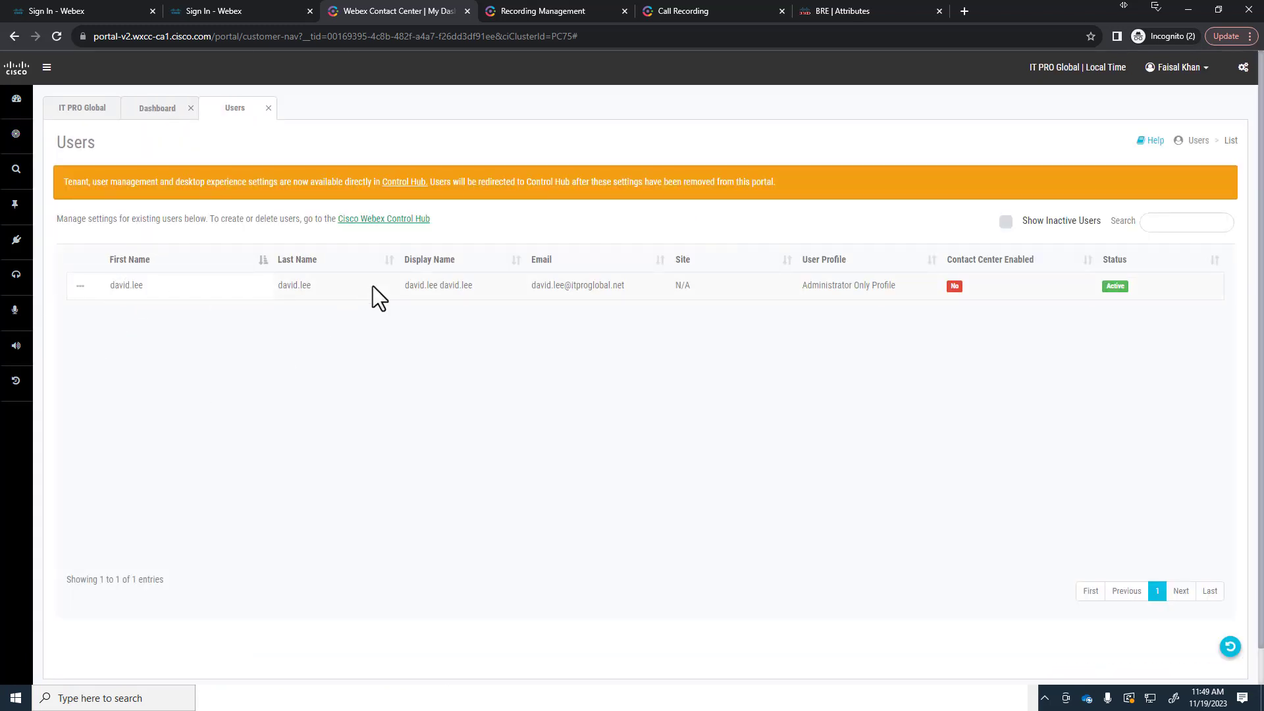
left_click(1188, 9)
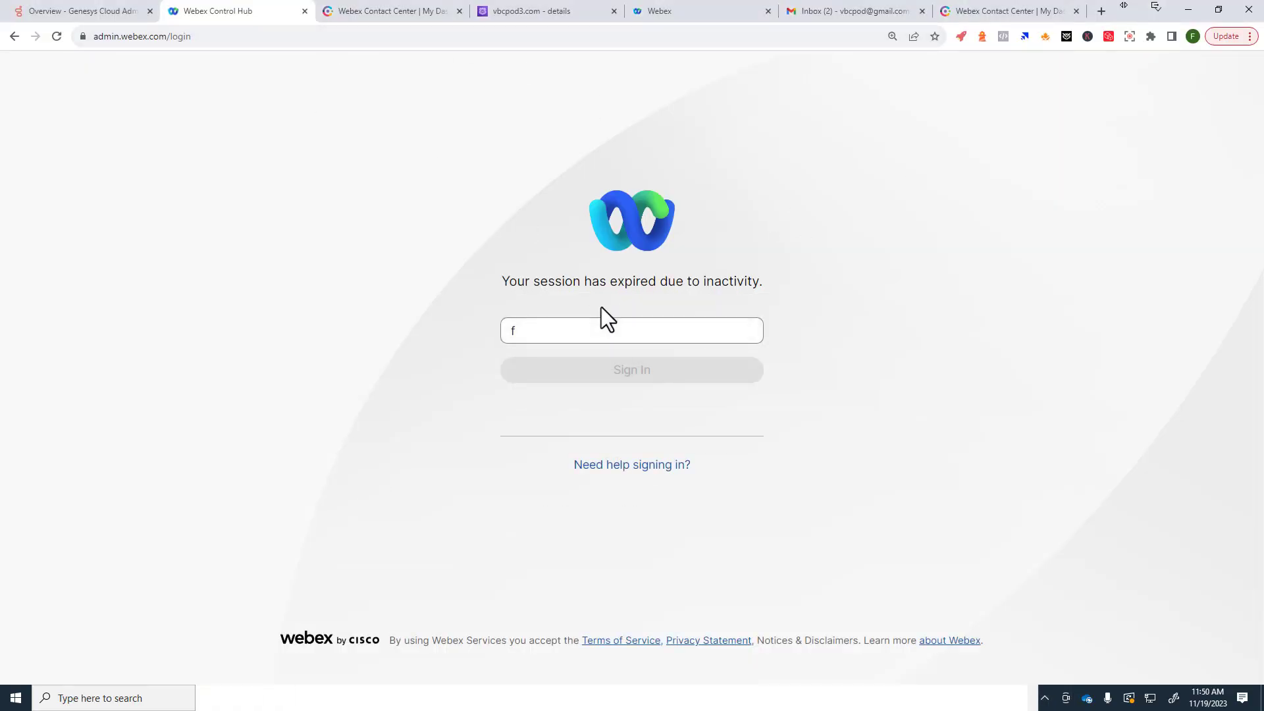
key("ctrl+Tab")
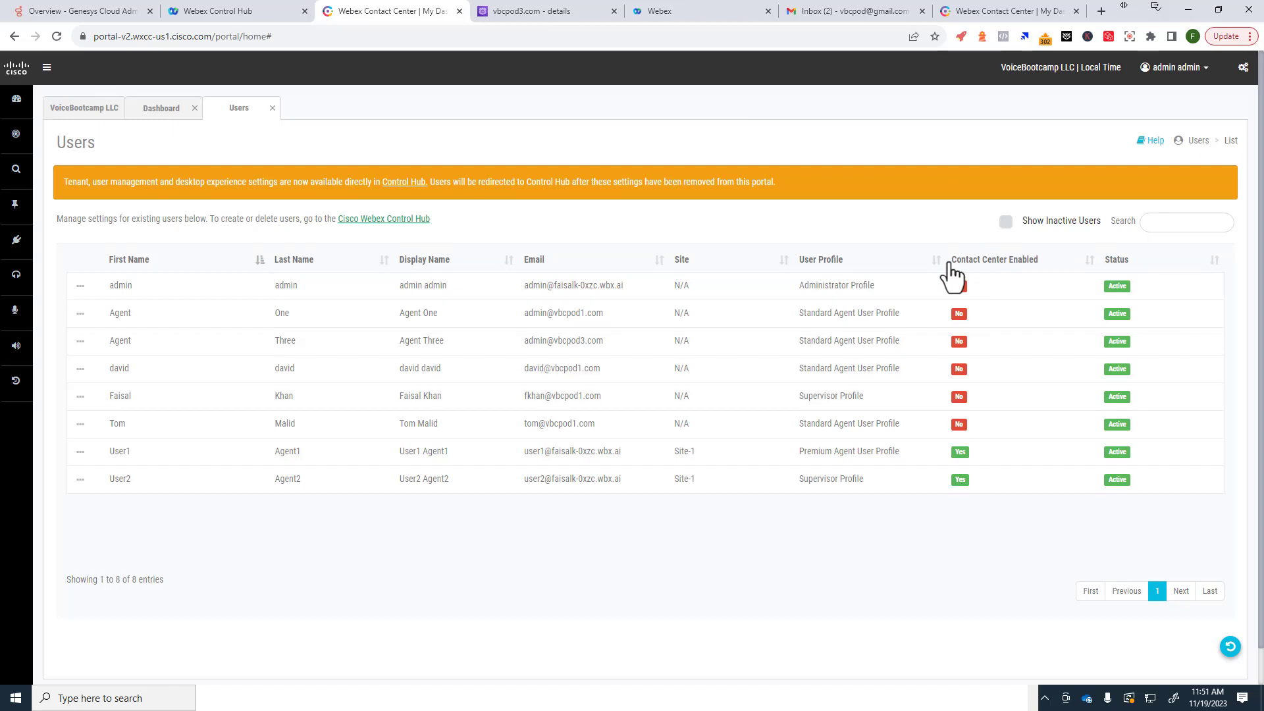
Edit the Supervisor Profile user, switch Contact Center Enabled on, and review its settings
left_click(80, 397)
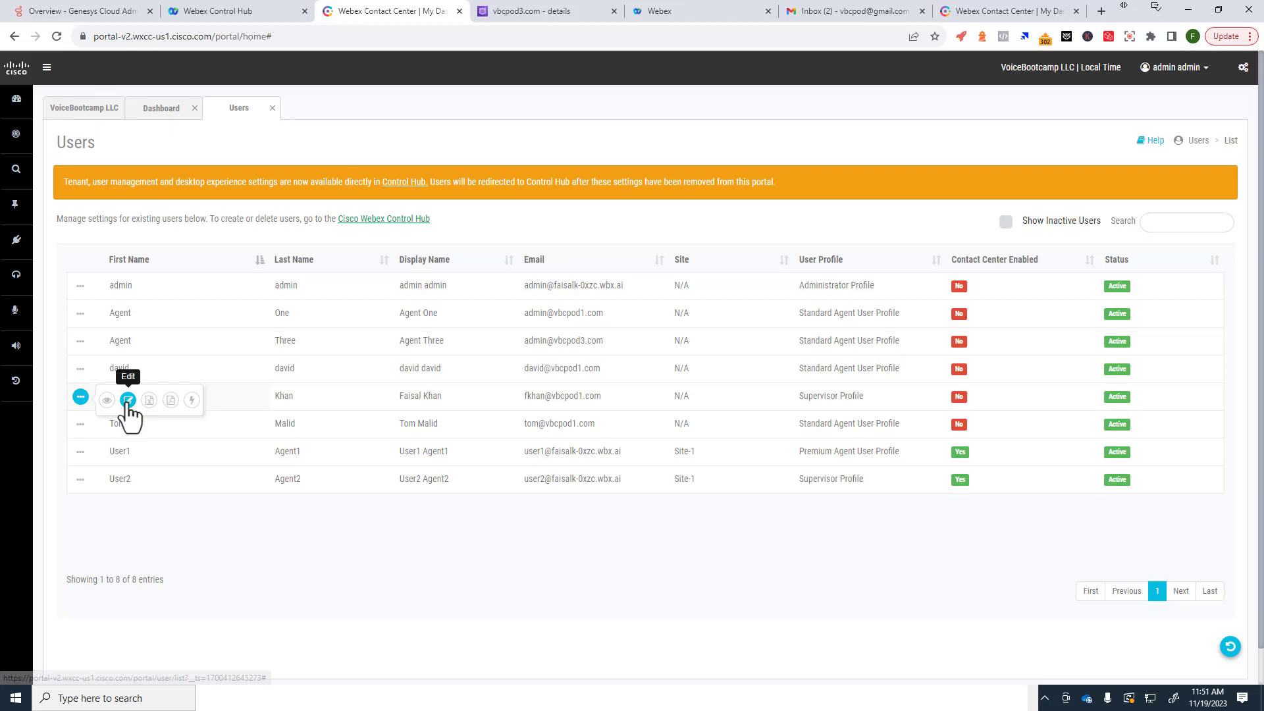
left_click(128, 401)
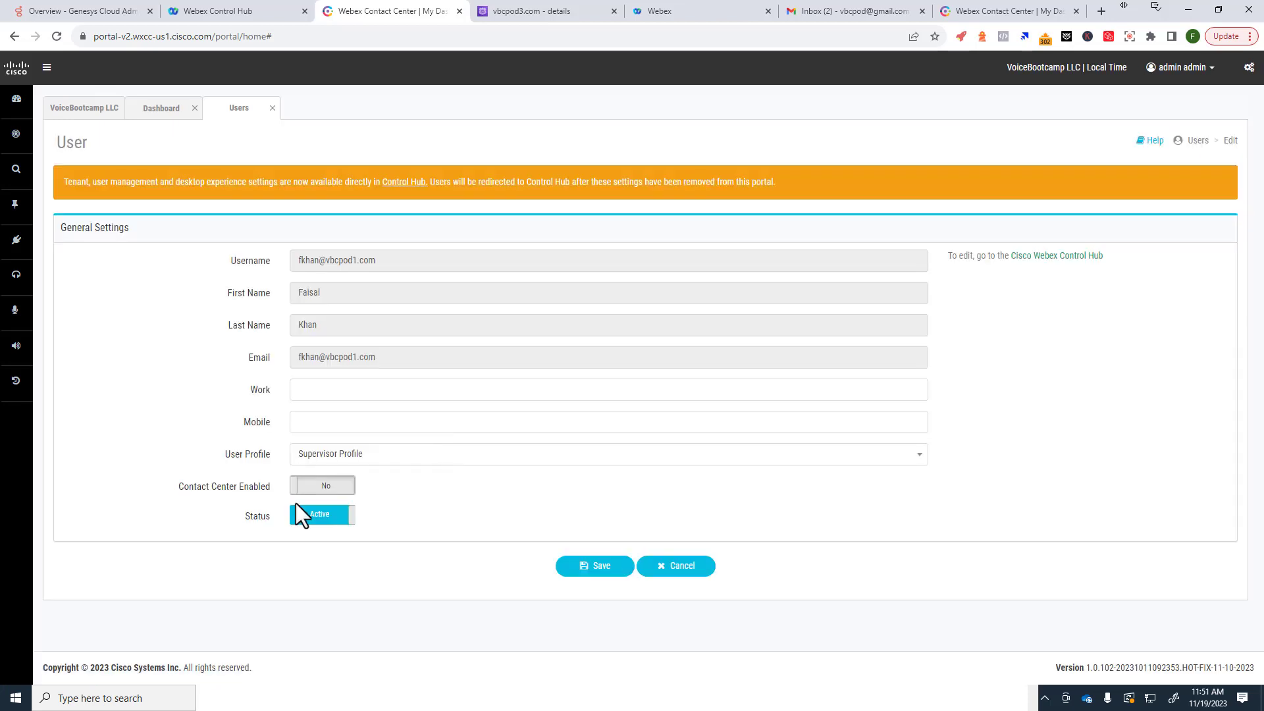
left_click(324, 487)
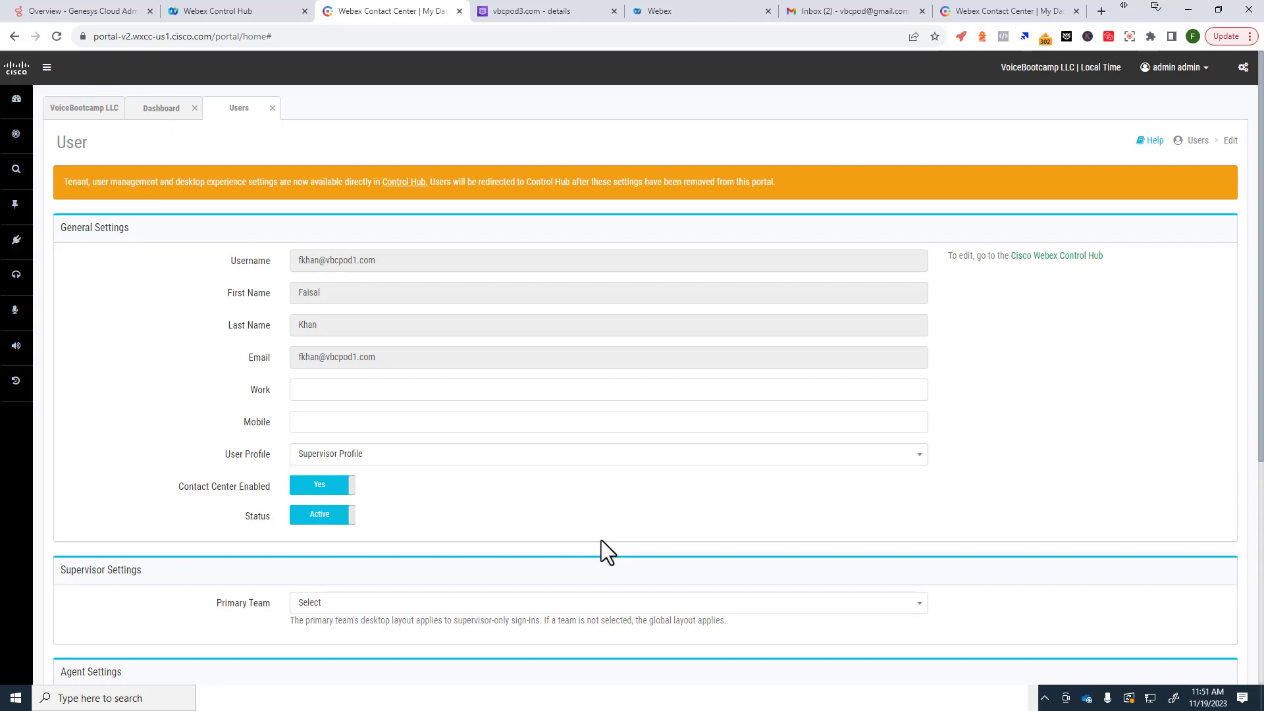
scroll(601, 542, "down", 2)
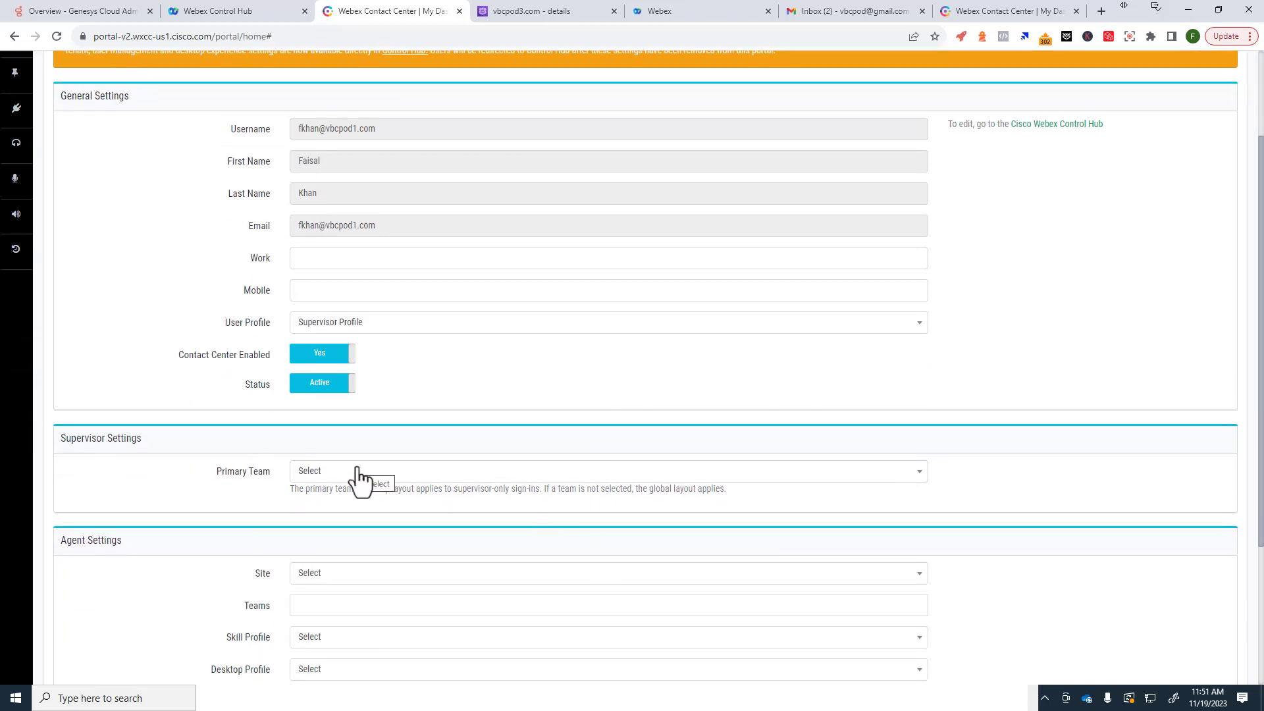
scroll(358, 454, "down", 2)
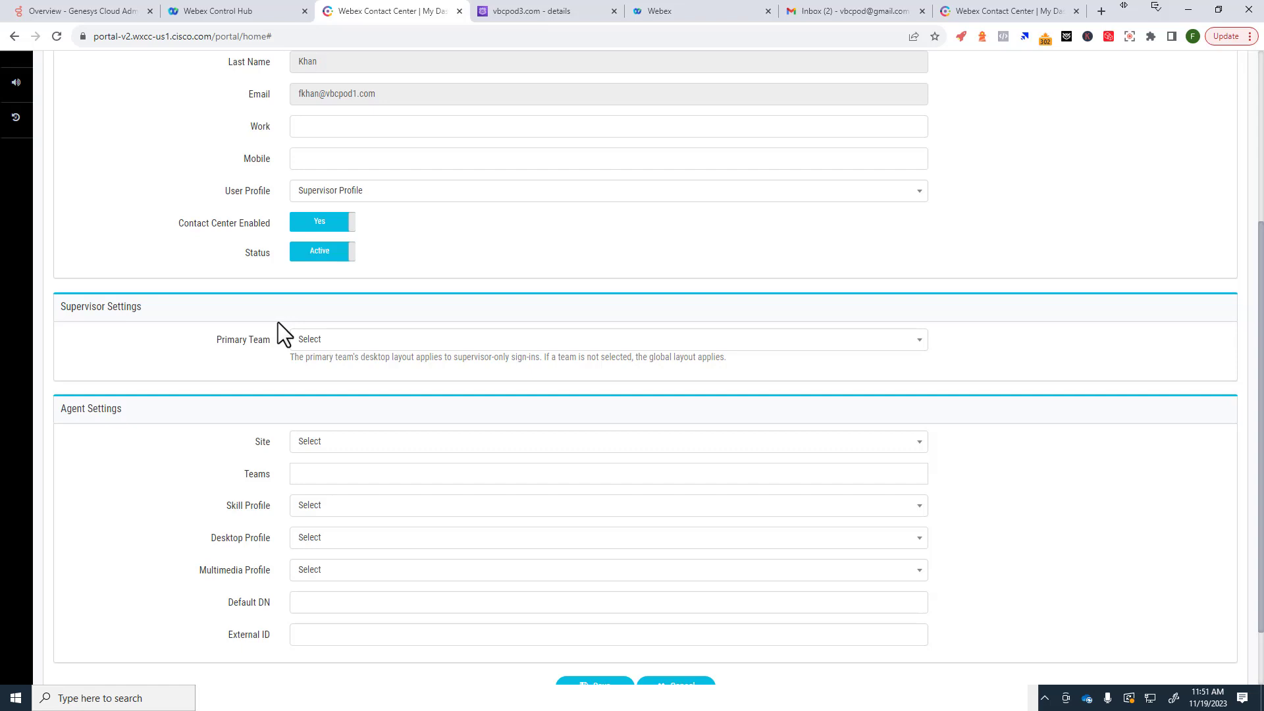
scroll(368, 323, "up", 4)
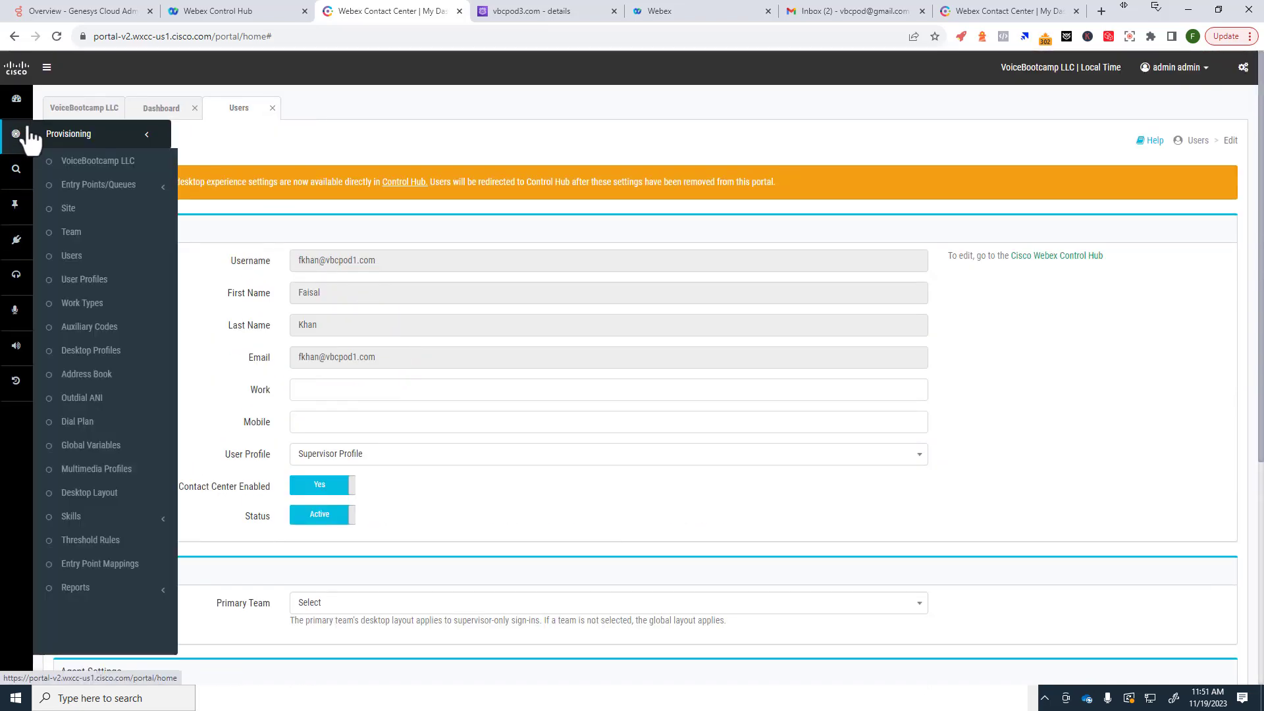
mouse_move(20, 139)
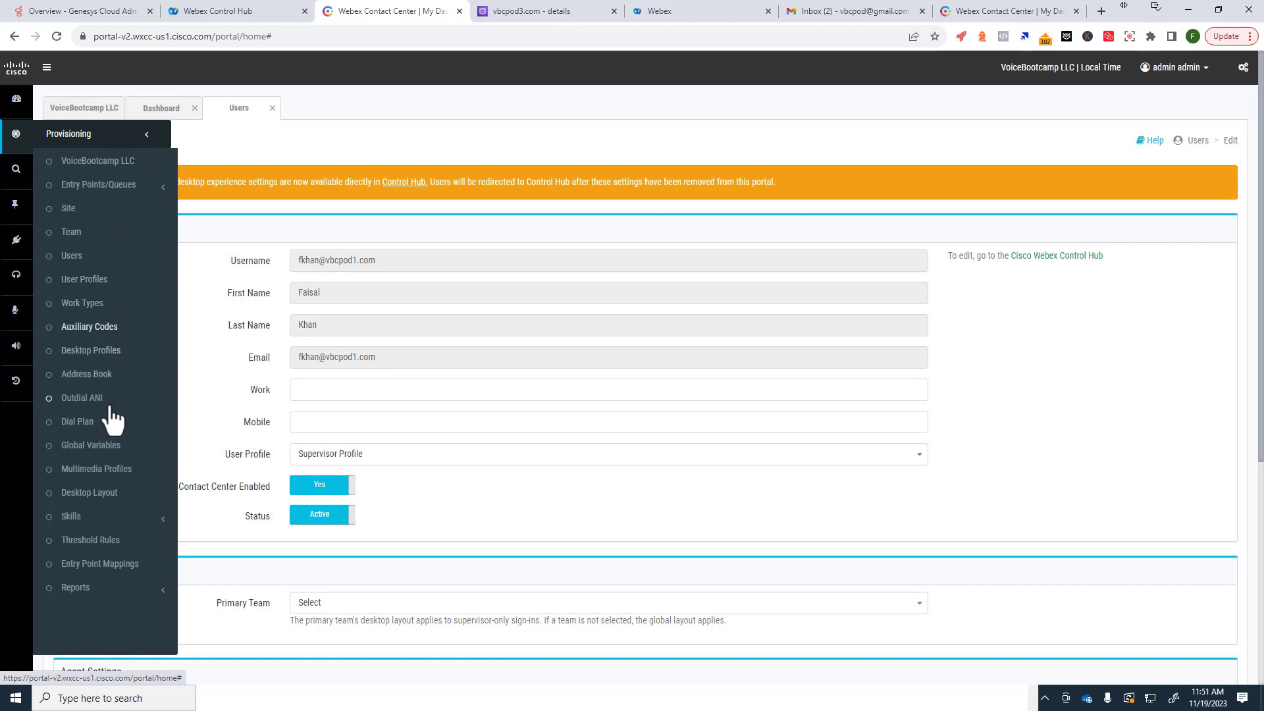
left_click(73, 257)
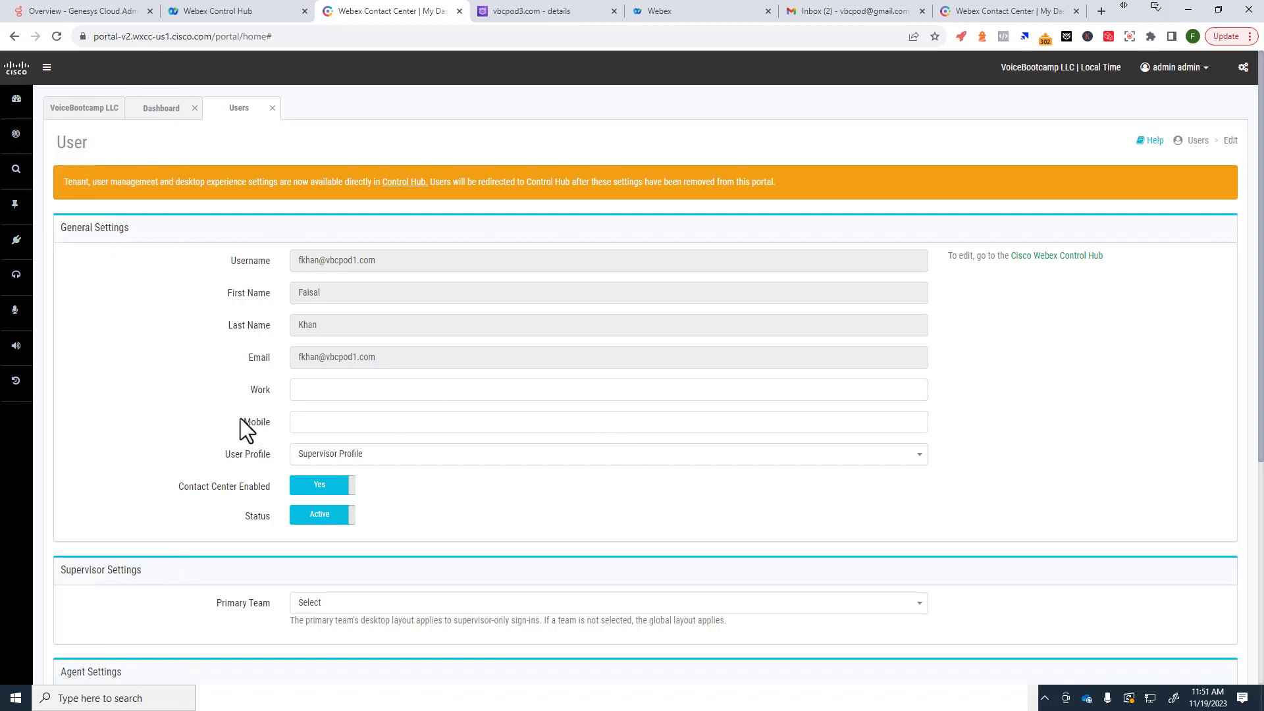
Close the supervisor form and dashboard, then open the Standard Agent user's edit form
left_click(273, 108)
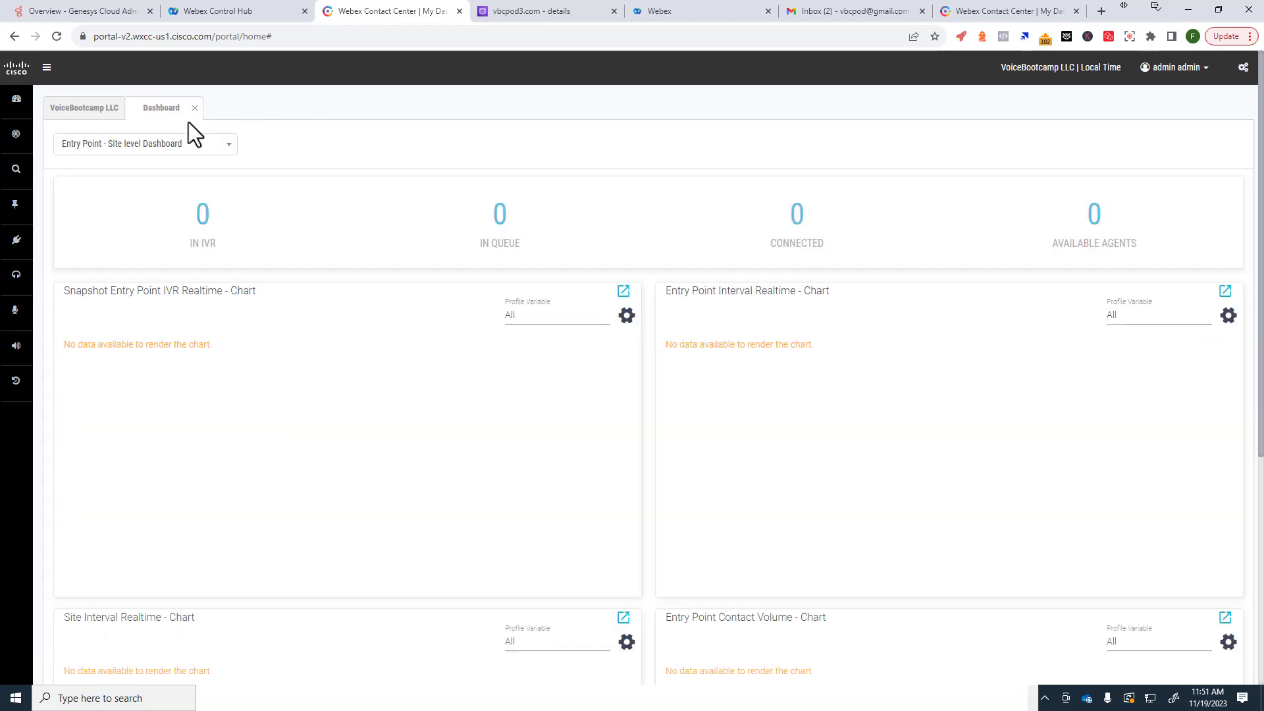
left_click(195, 108)
mouse_move(16, 134)
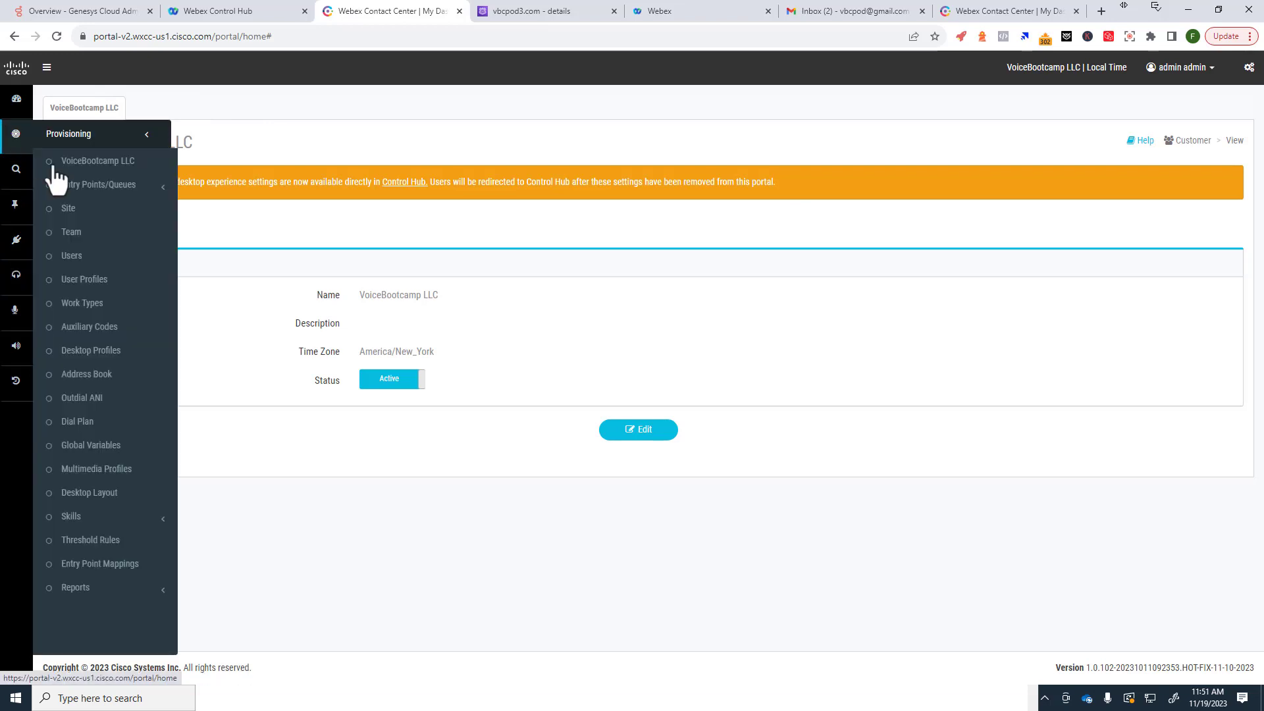
left_click(69, 257)
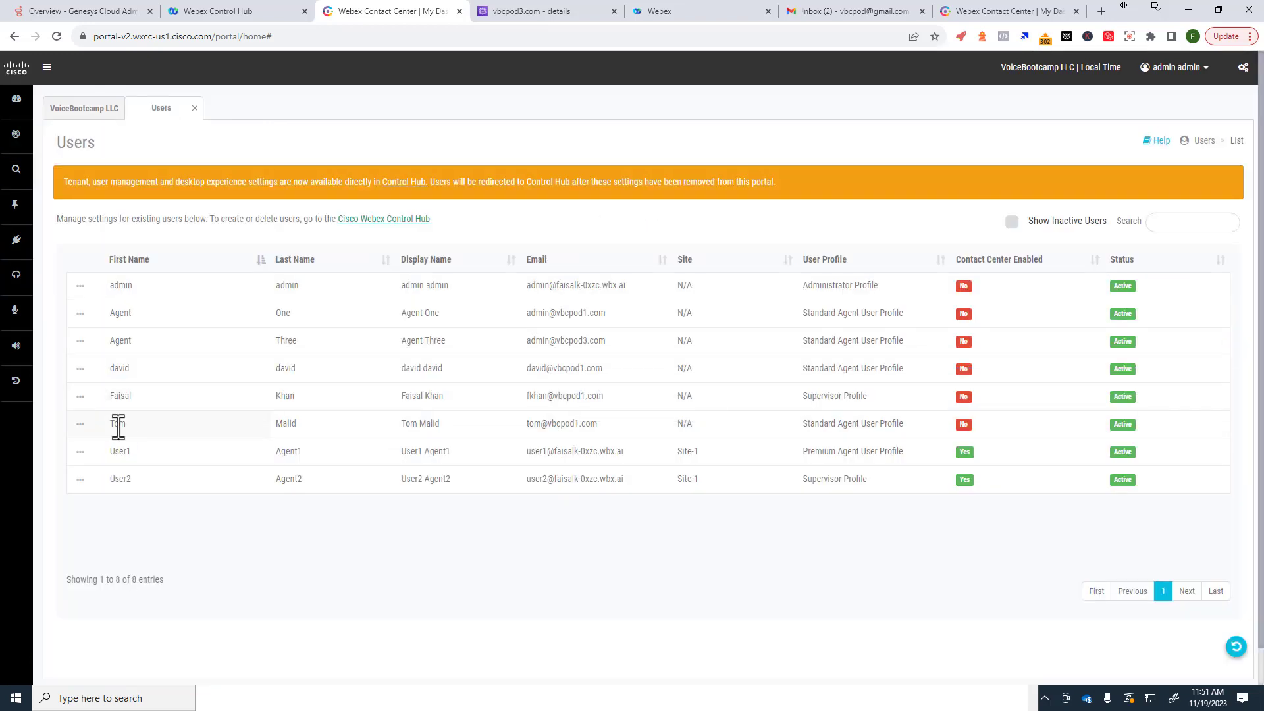
left_click(80, 424)
left_click(133, 425)
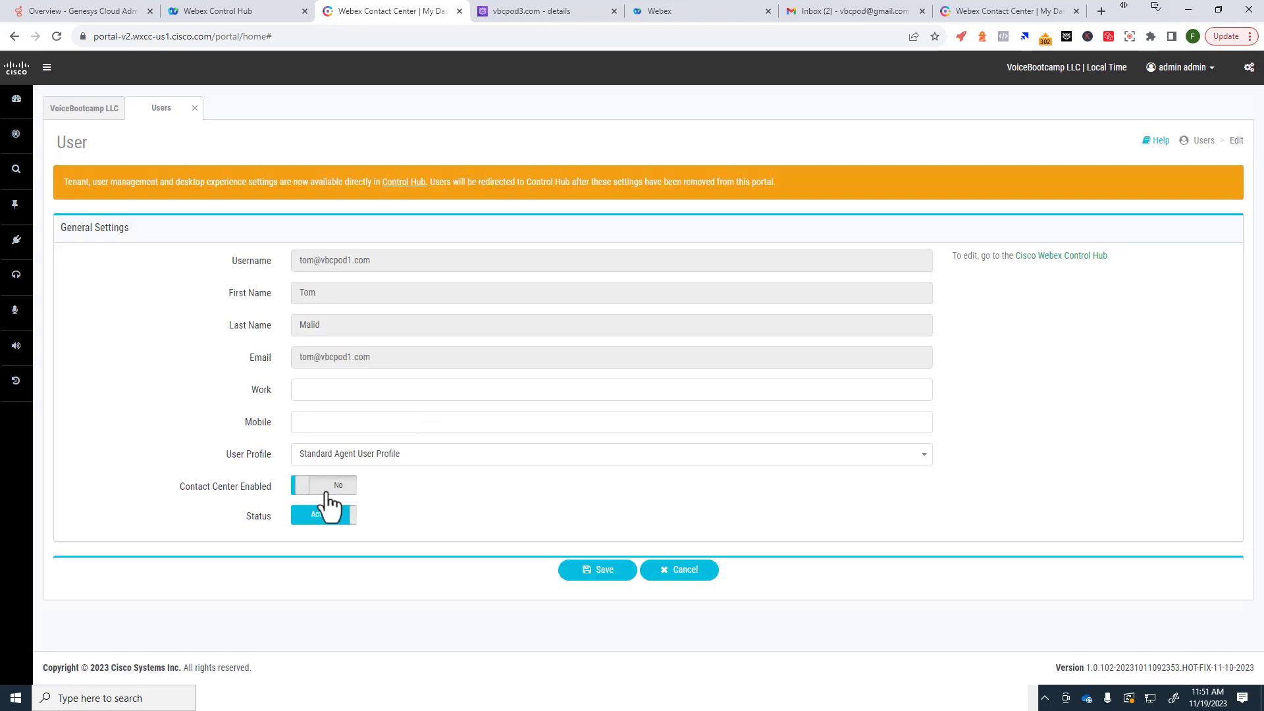
scroll(409, 497, "down", 1)
scroll(409, 498, "down", 3)
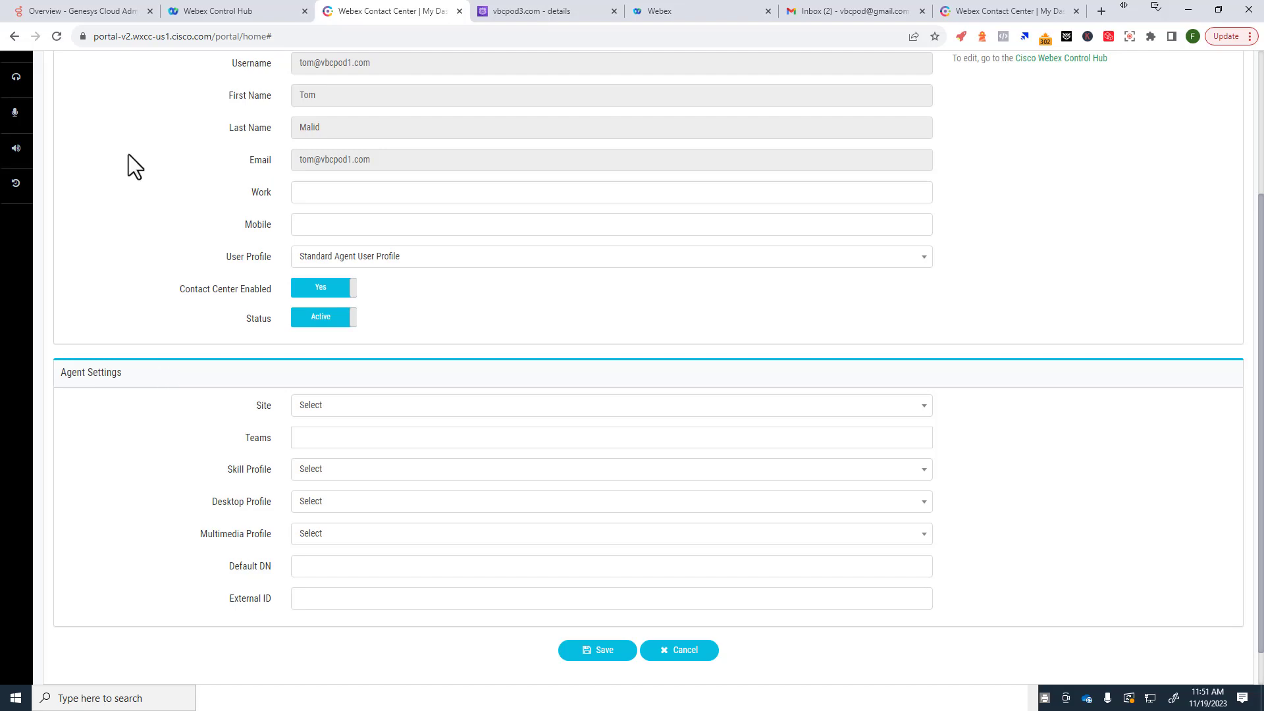
left_click(241, 12)
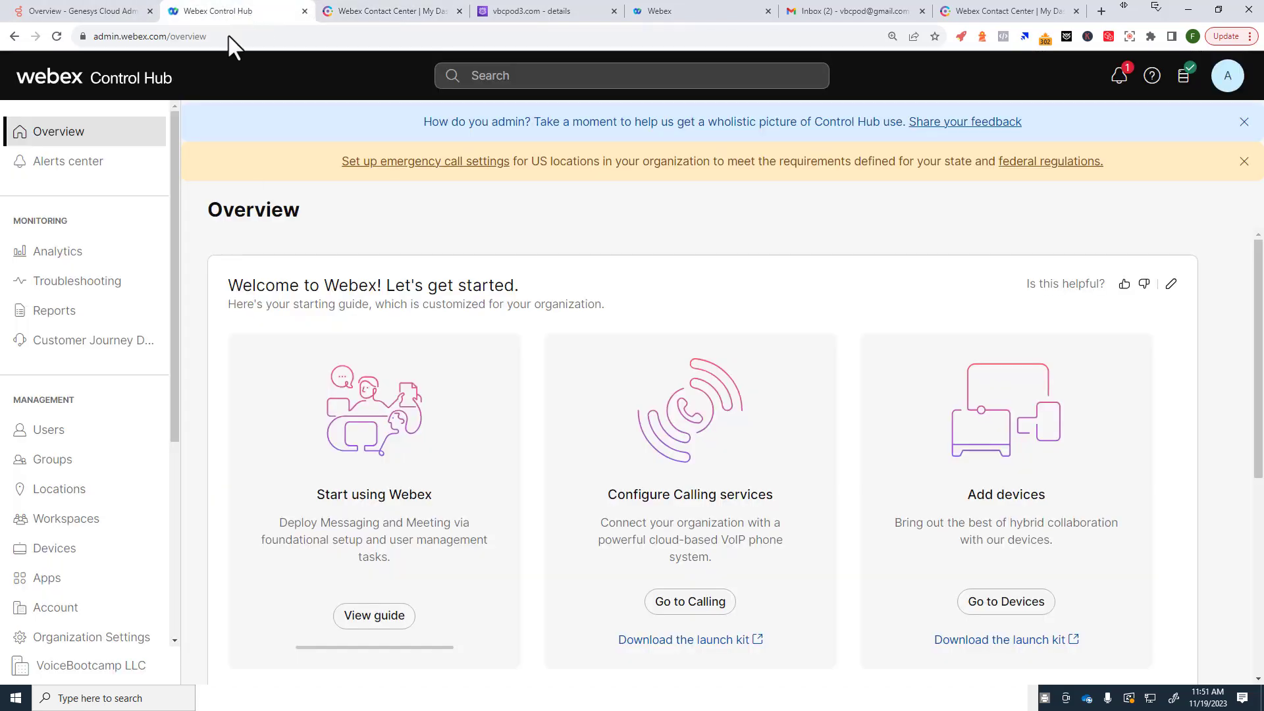
Change the agent's Contact Center licence from Standard Agent to Webex Contact Center Supervisor and save
left_click(77, 442)
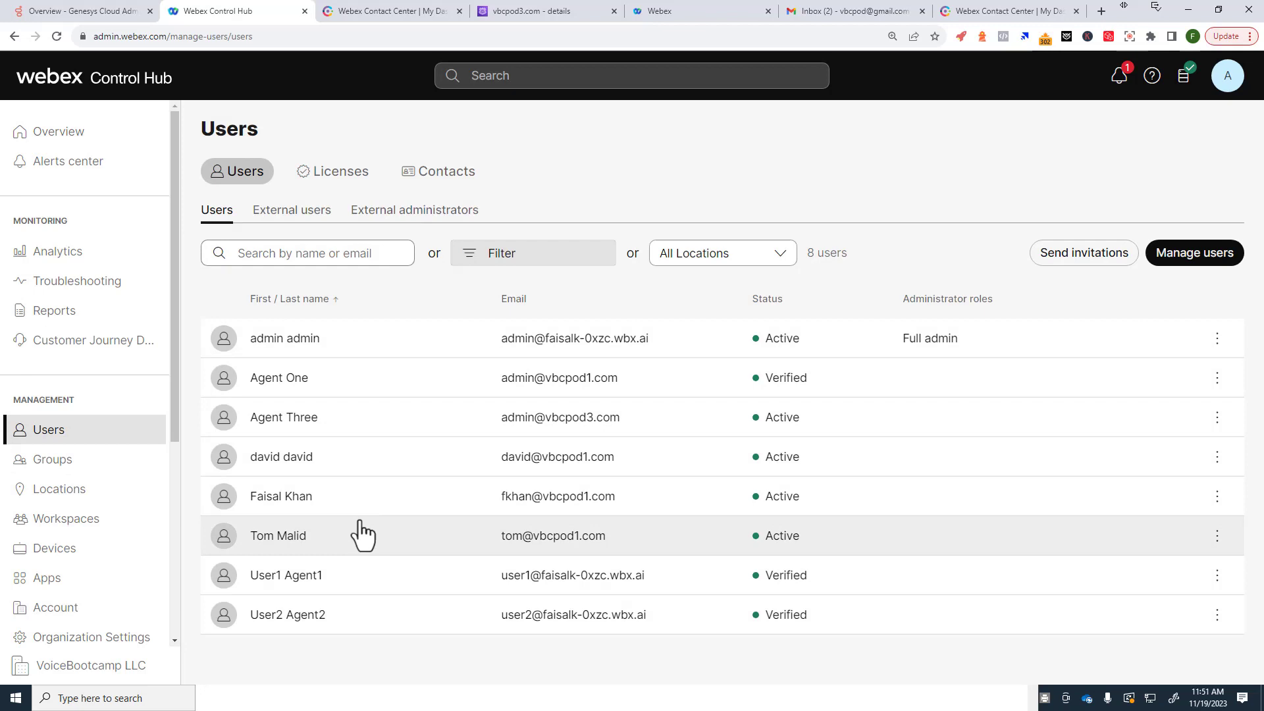
left_click(510, 507)
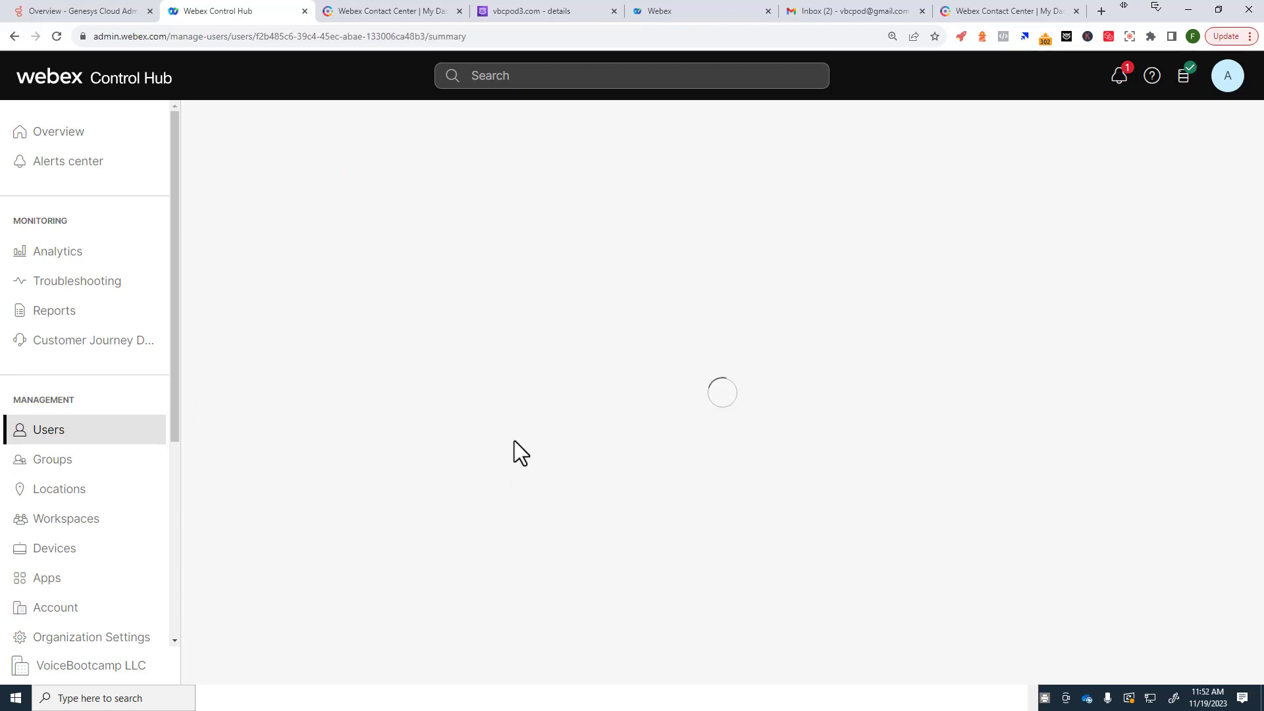
scroll(593, 501, "down", 4)
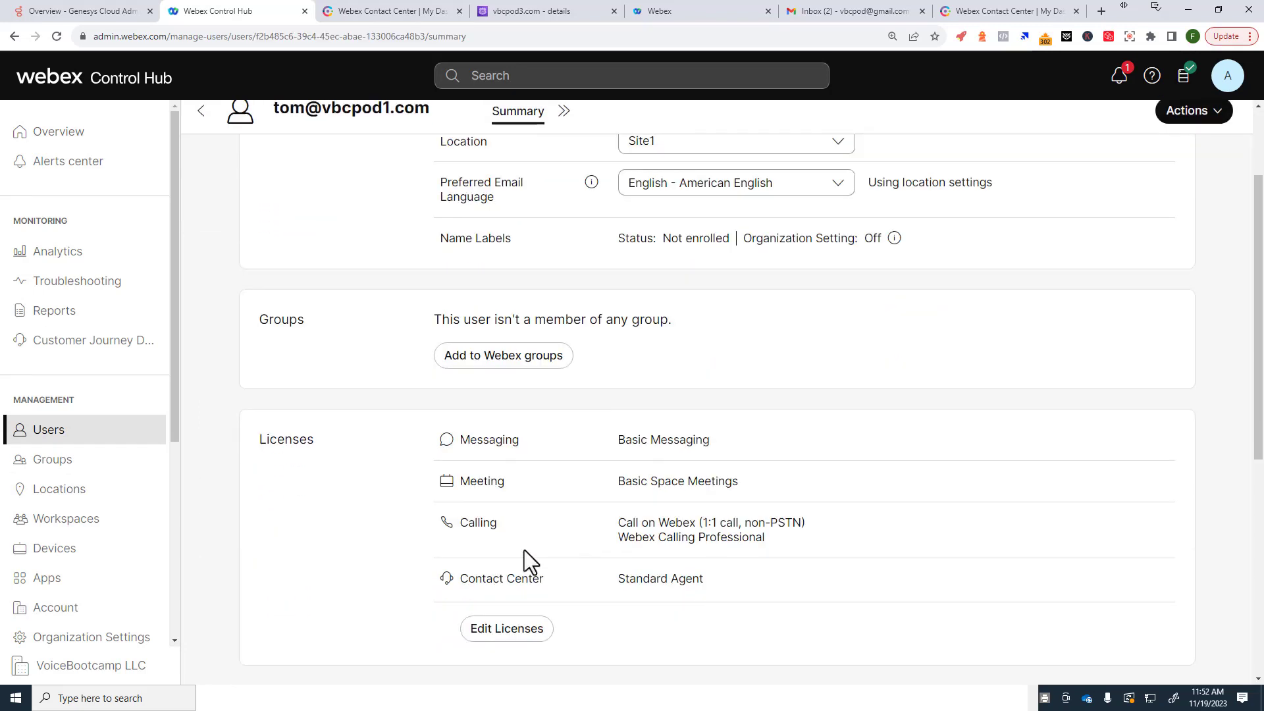
left_click_drag(272, 439, 315, 439)
left_click(507, 628)
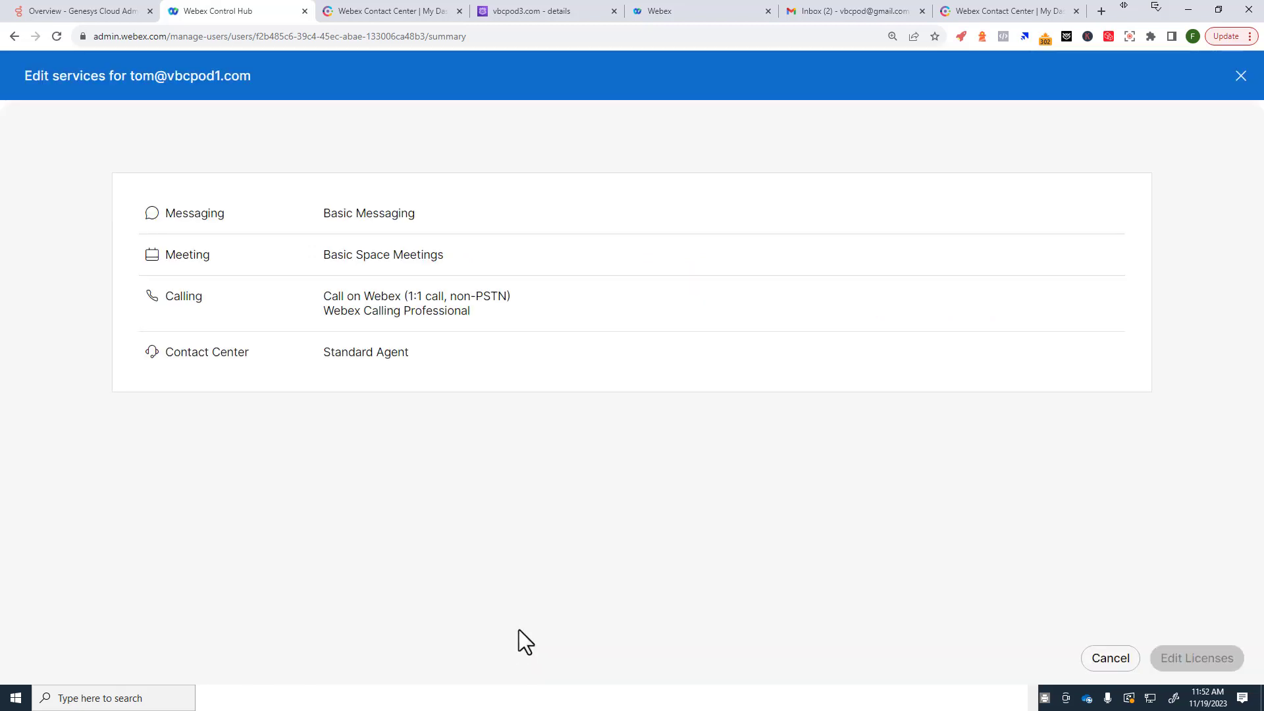
left_click(1204, 661)
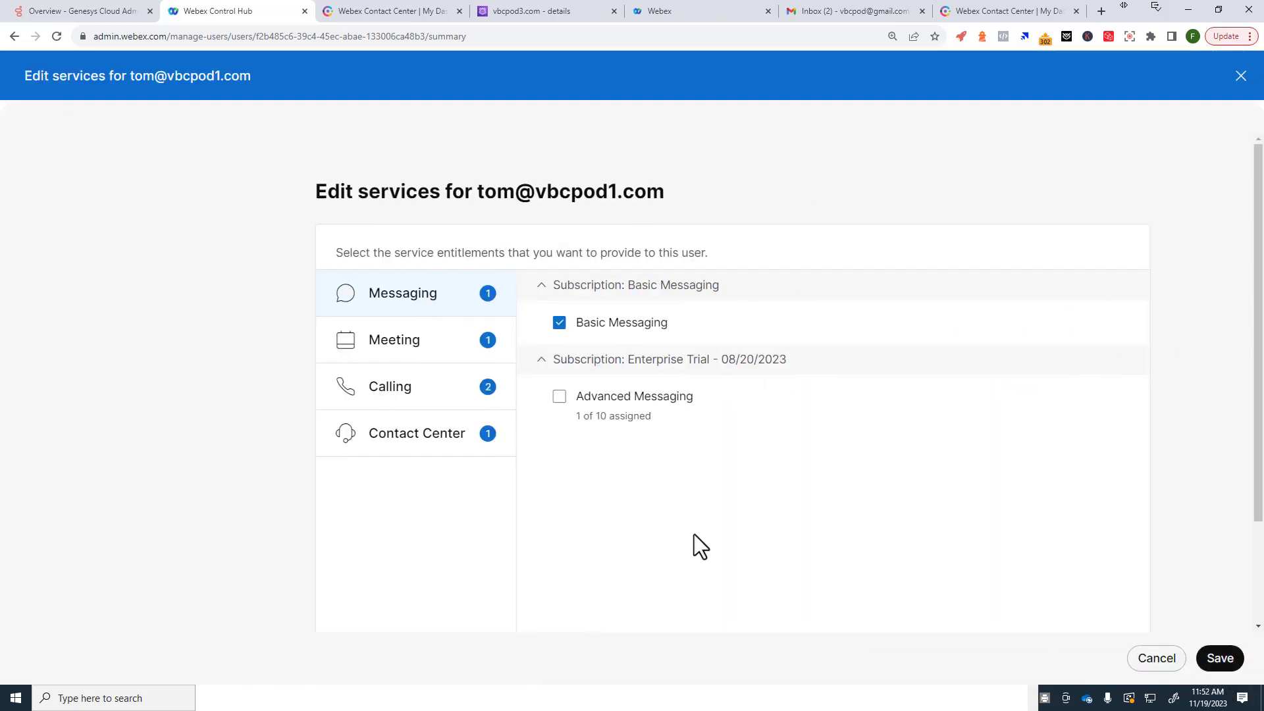
left_click(270, 439)
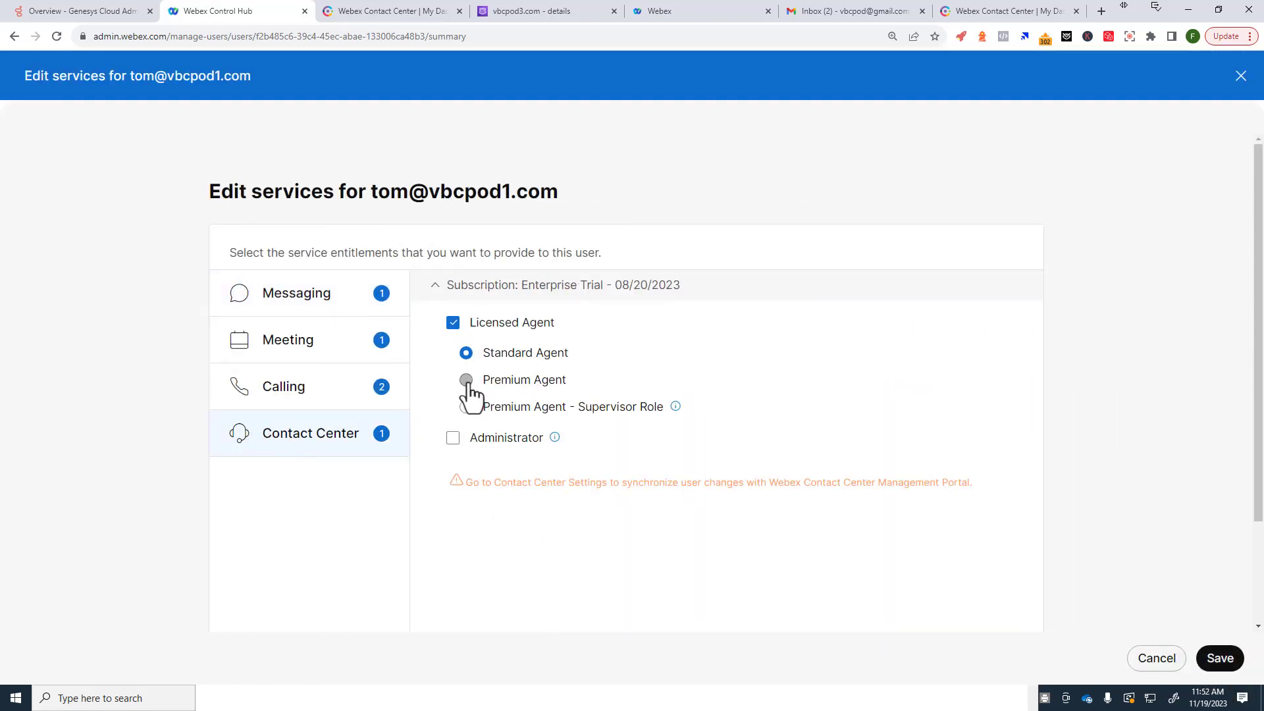
left_click(467, 382)
left_click(466, 407)
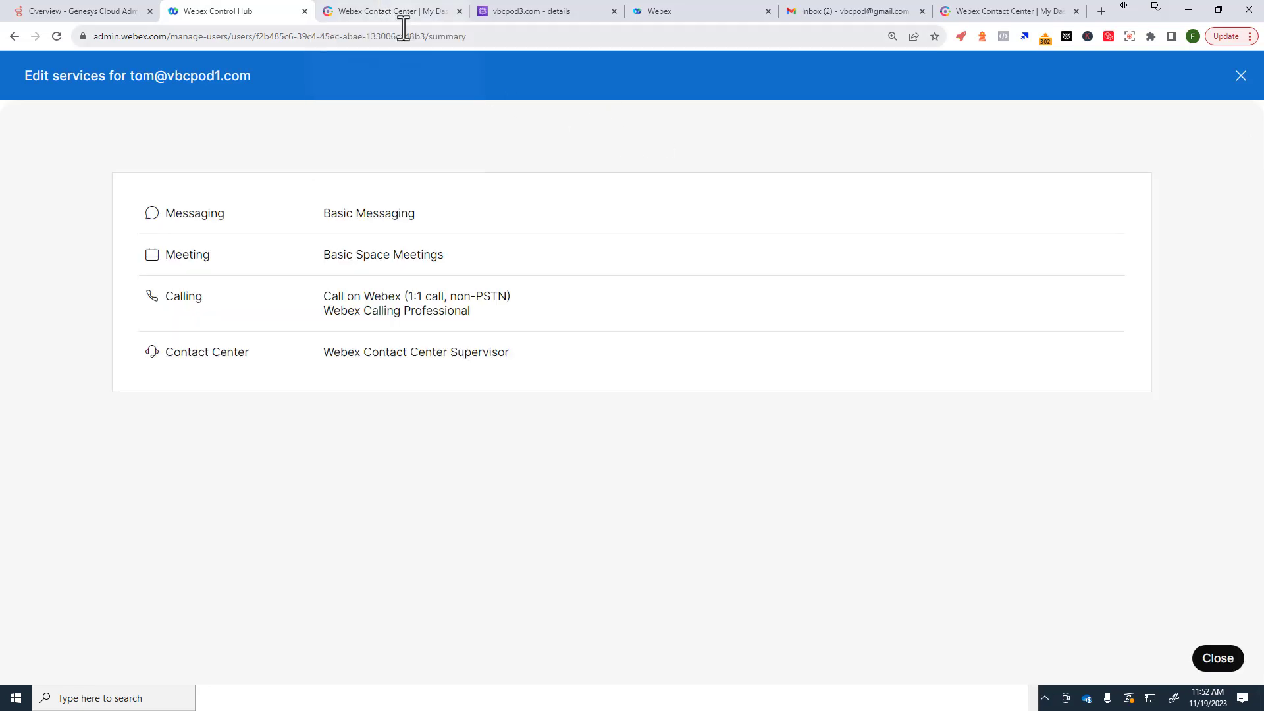
Back in the portal, close the old user form and reopen the Contact Center users list
left_click(413, 11)
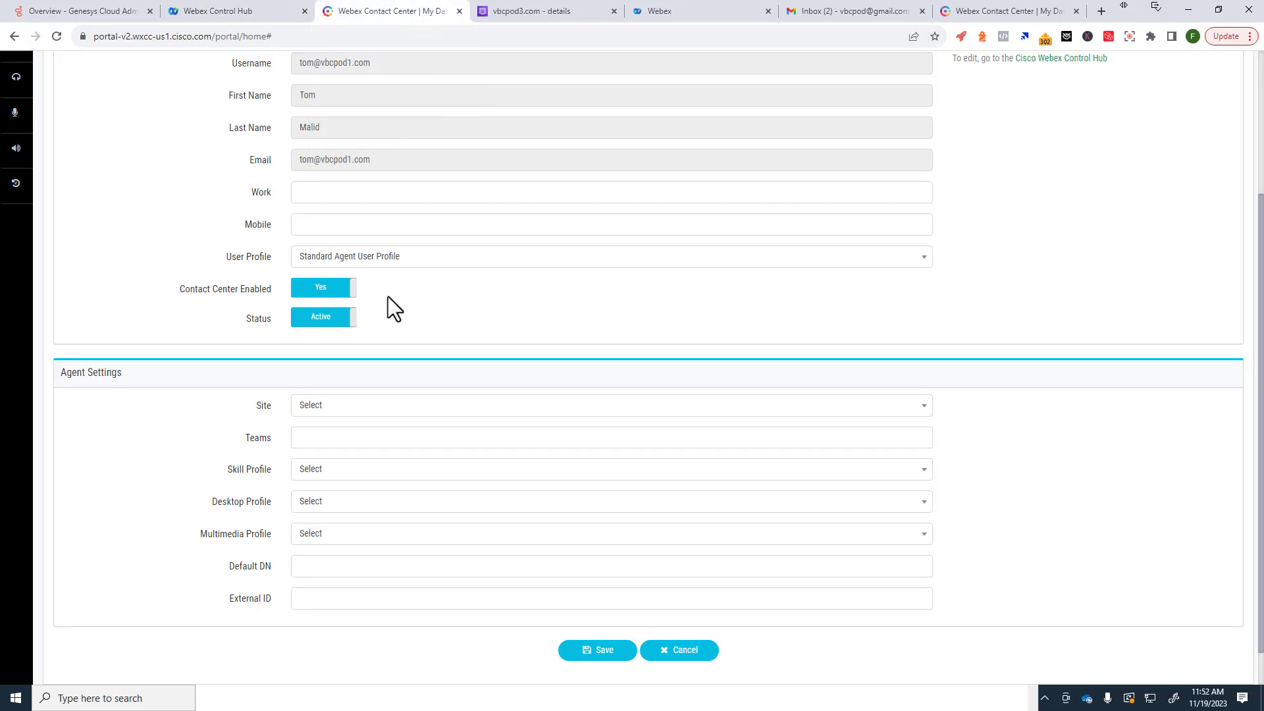
scroll(56, 84, "up", 3)
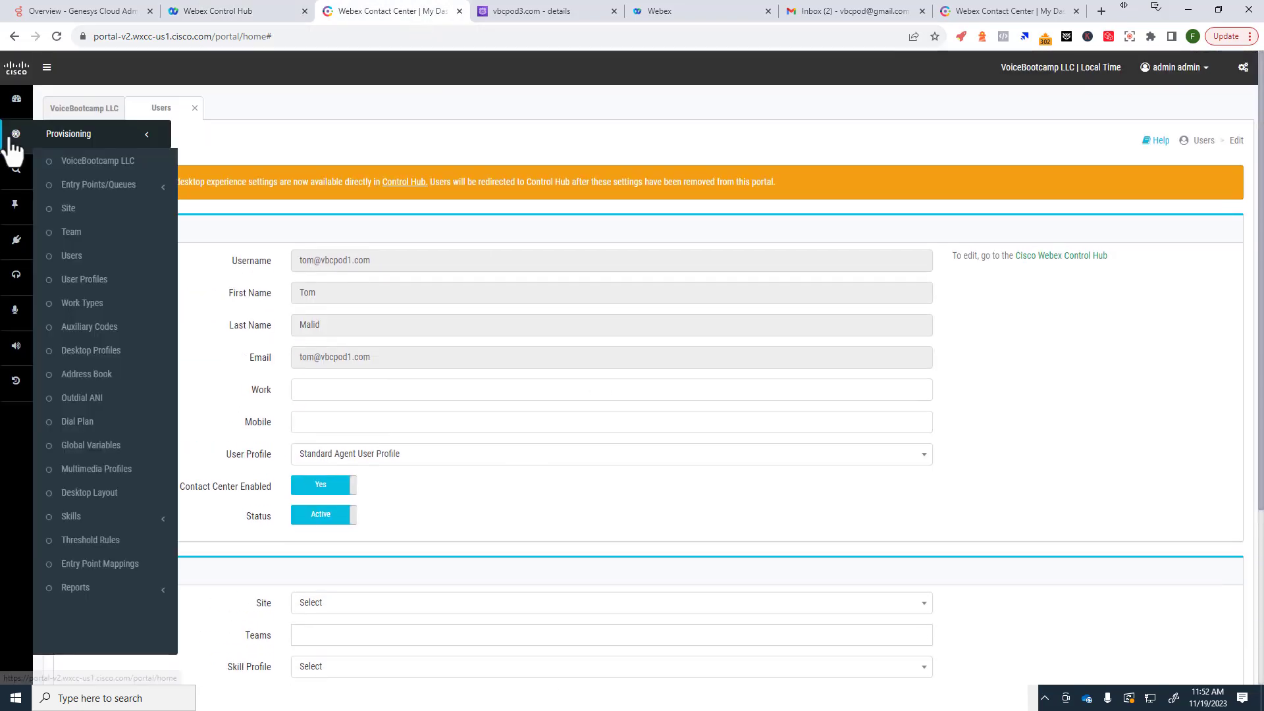
left_click(195, 109)
mouse_move(16, 133)
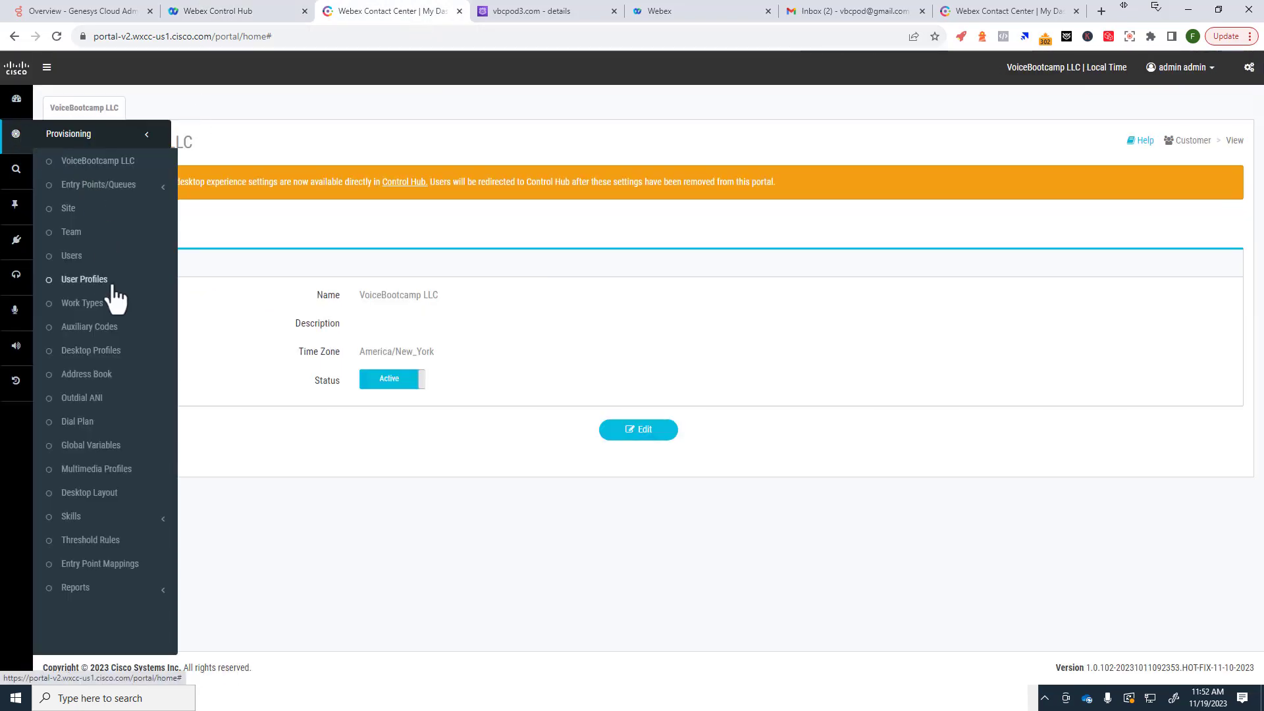
left_click(71, 256)
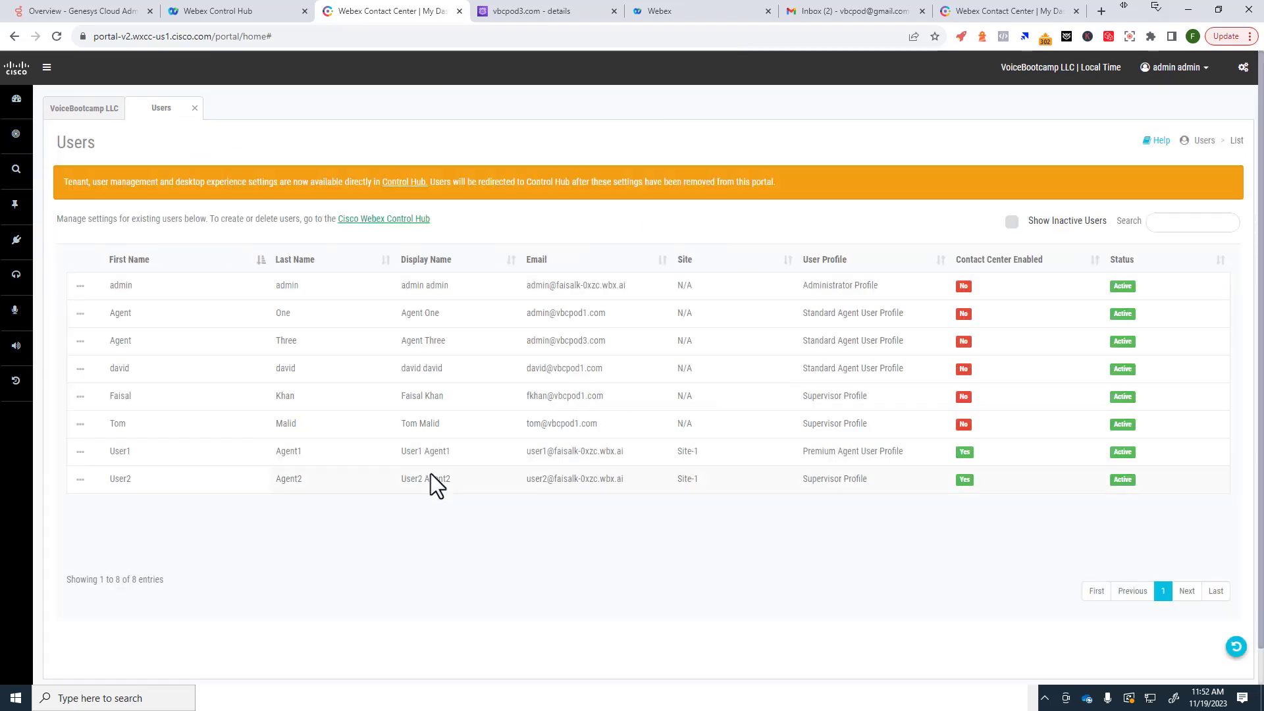
Edit the synced supervisor, set Contact Center Enabled to Yes, and reveal Supervisor Settings
mouse_move(81, 424)
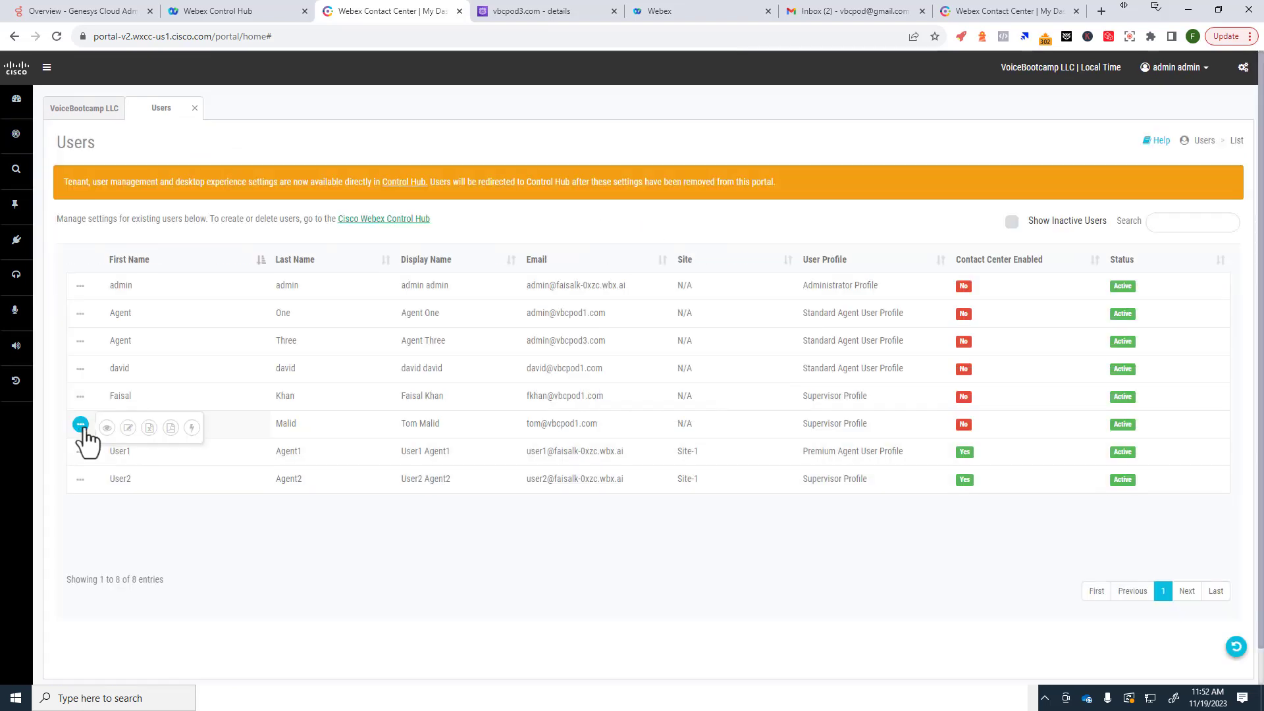
left_click(127, 425)
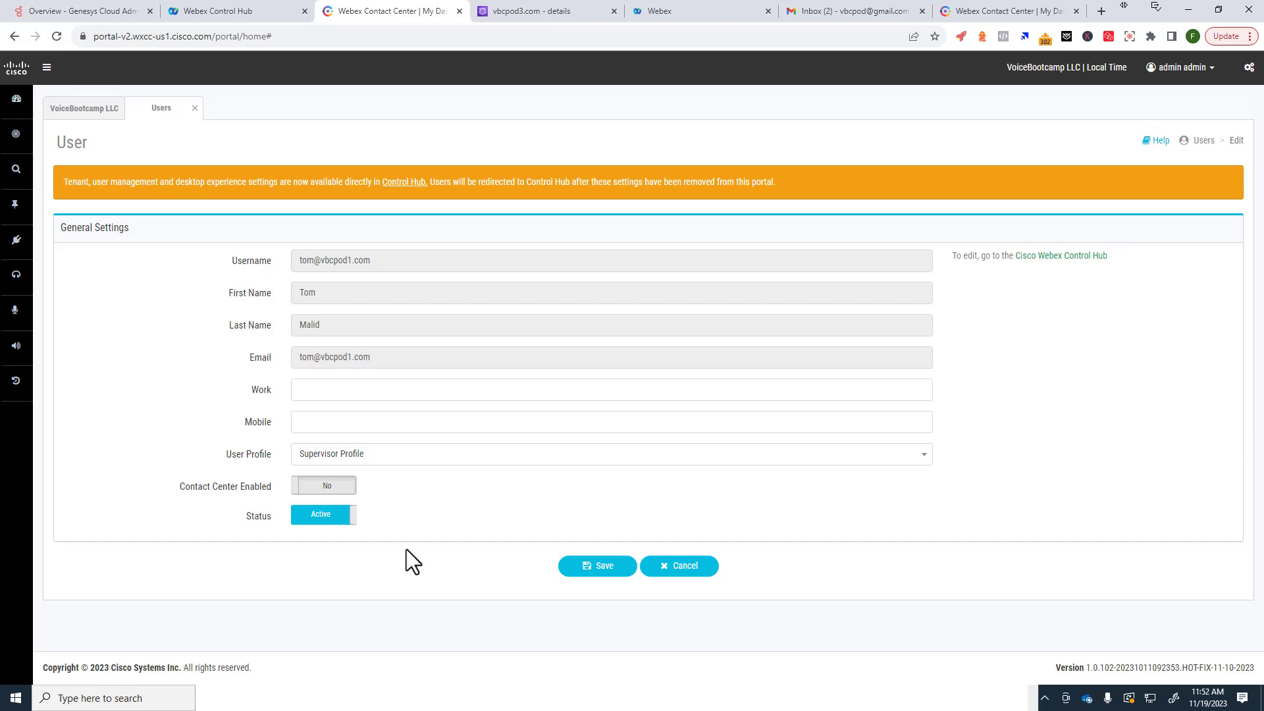
left_click(314, 493)
scroll(395, 513, "down", 2)
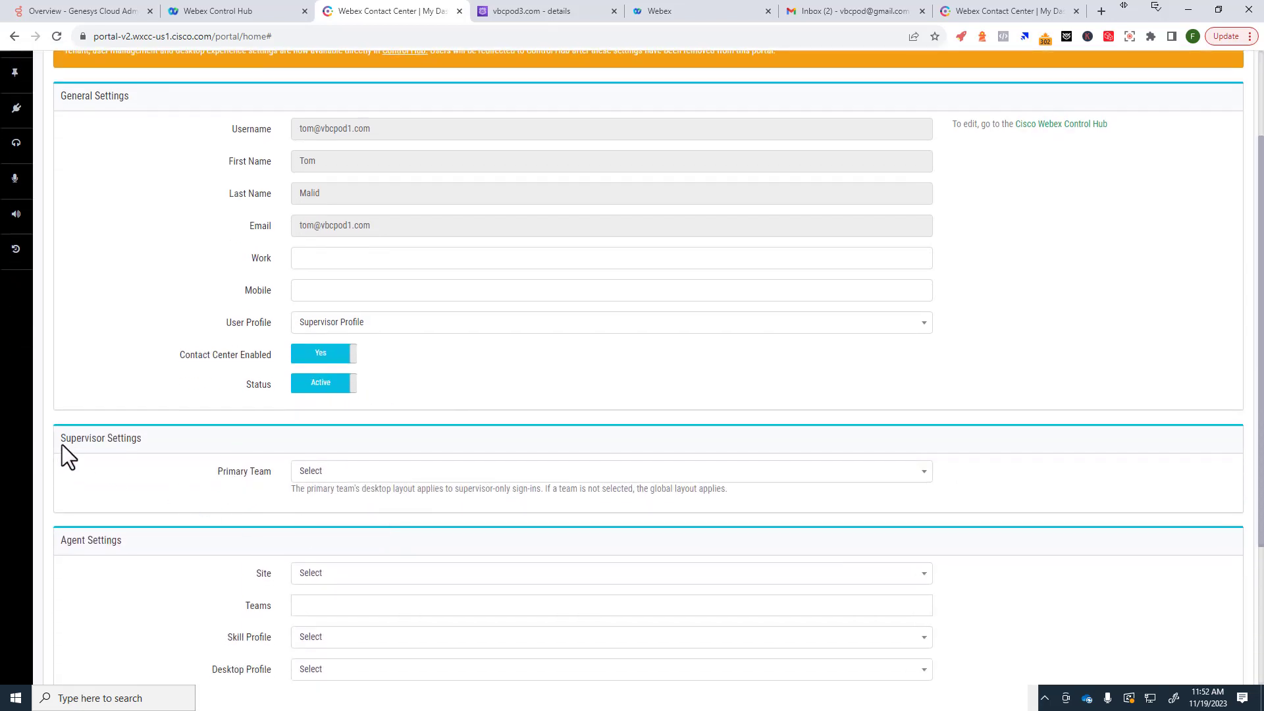
left_click_drag(64, 443, 156, 448)
right_click(885, 324)
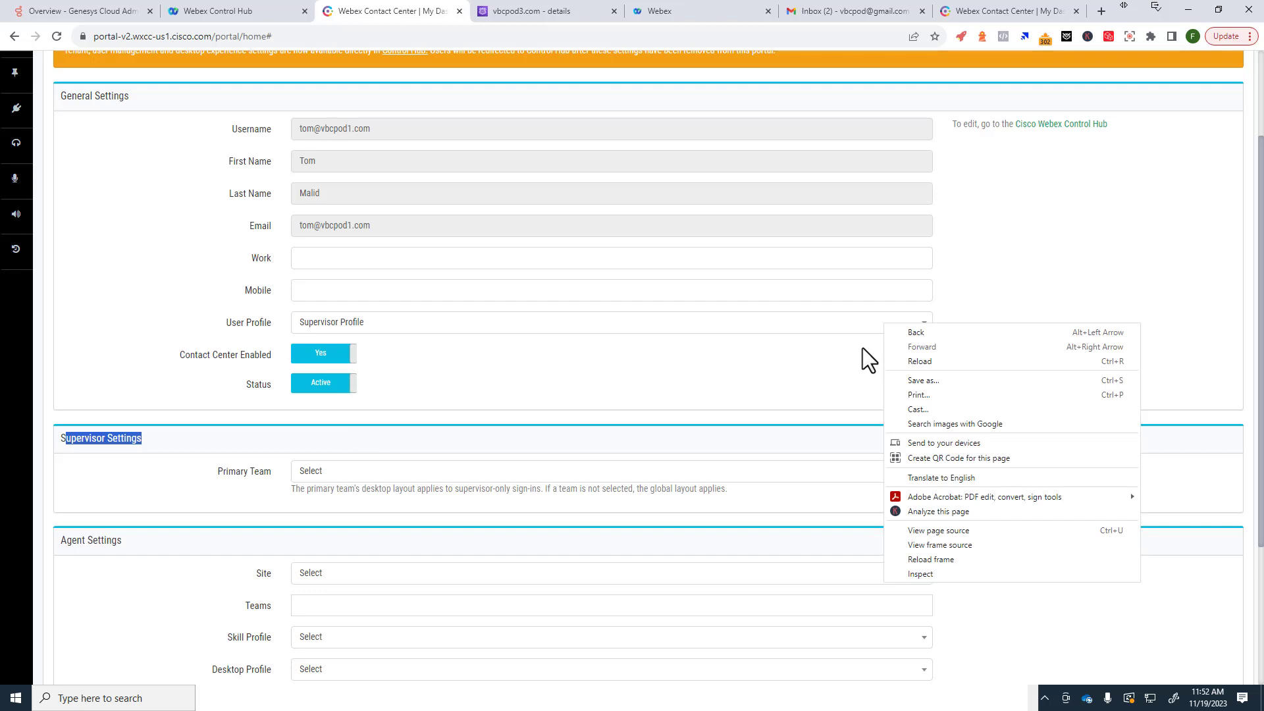
key("Escape")
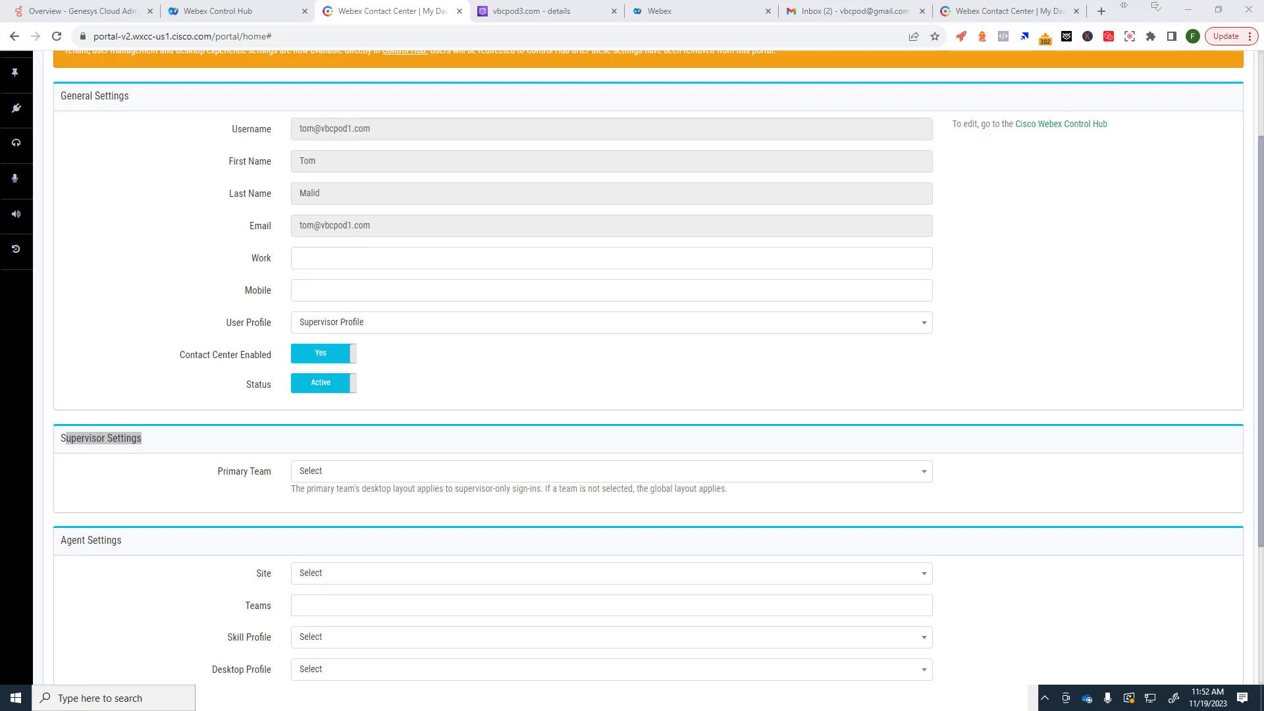
Try replacing the Licensed Agent entitlement with Administrator, then cancel without saving
left_click(221, 11)
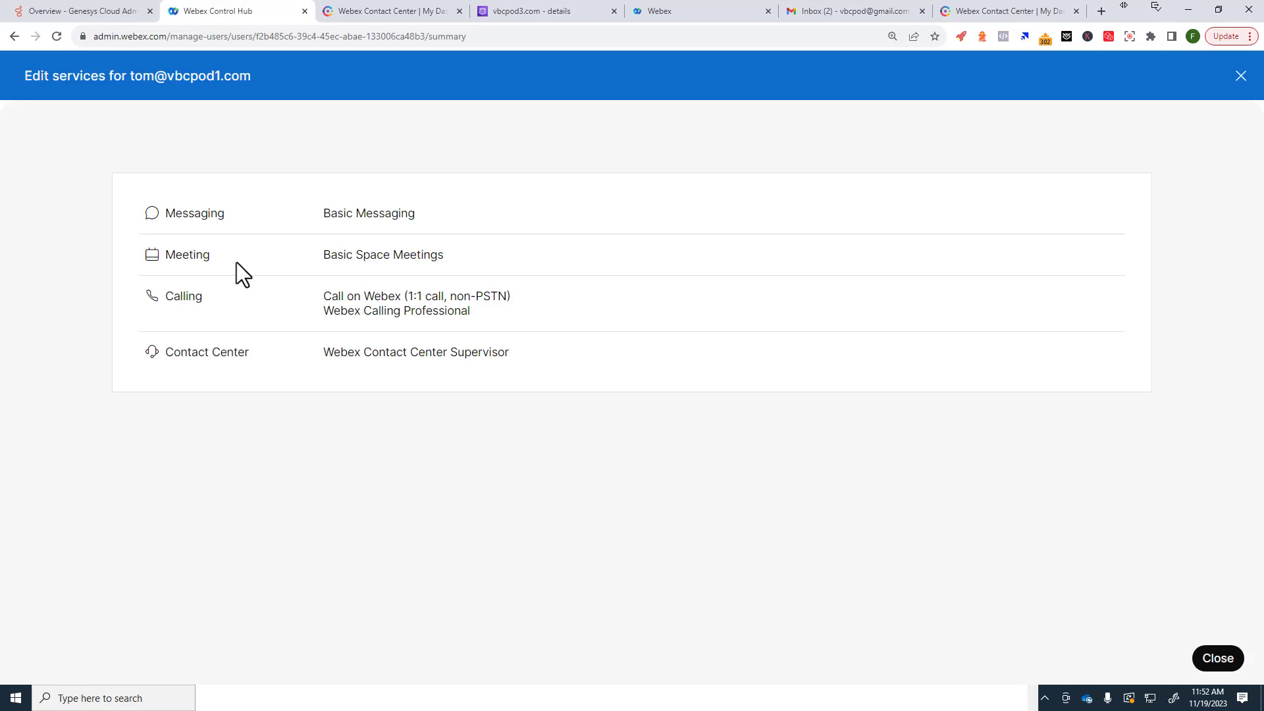
left_click(1218, 658)
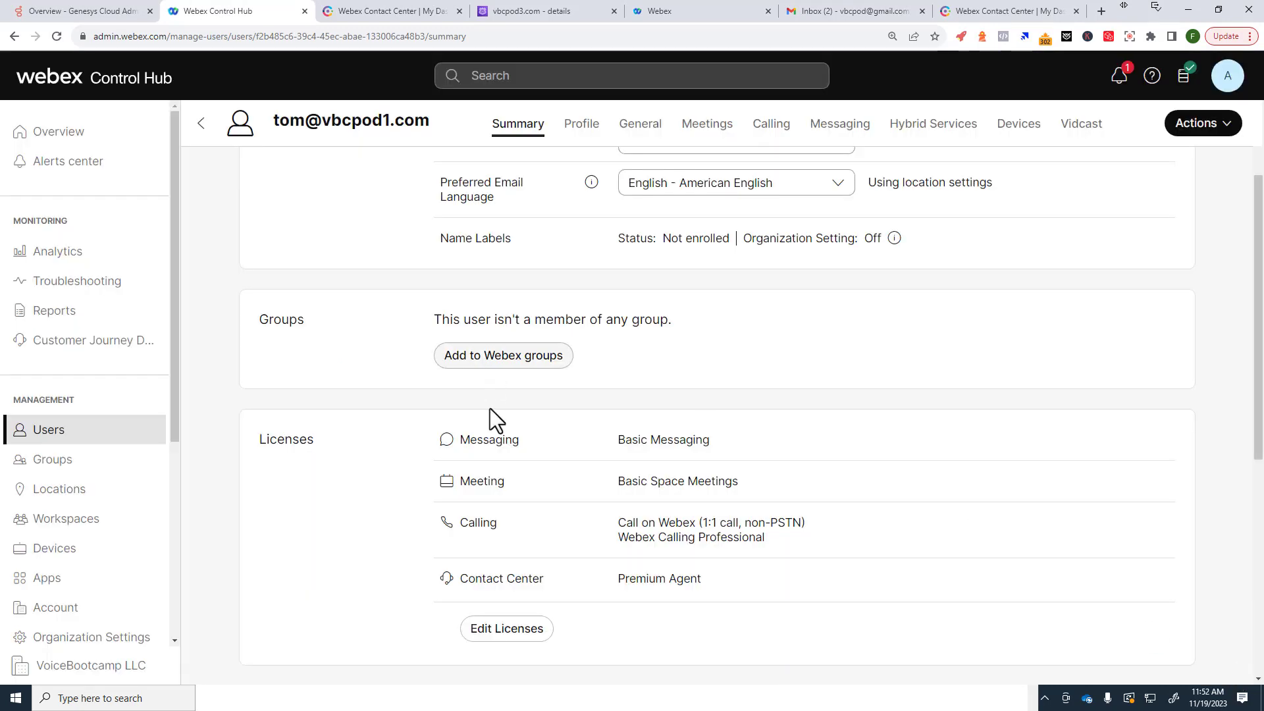
left_click(517, 633)
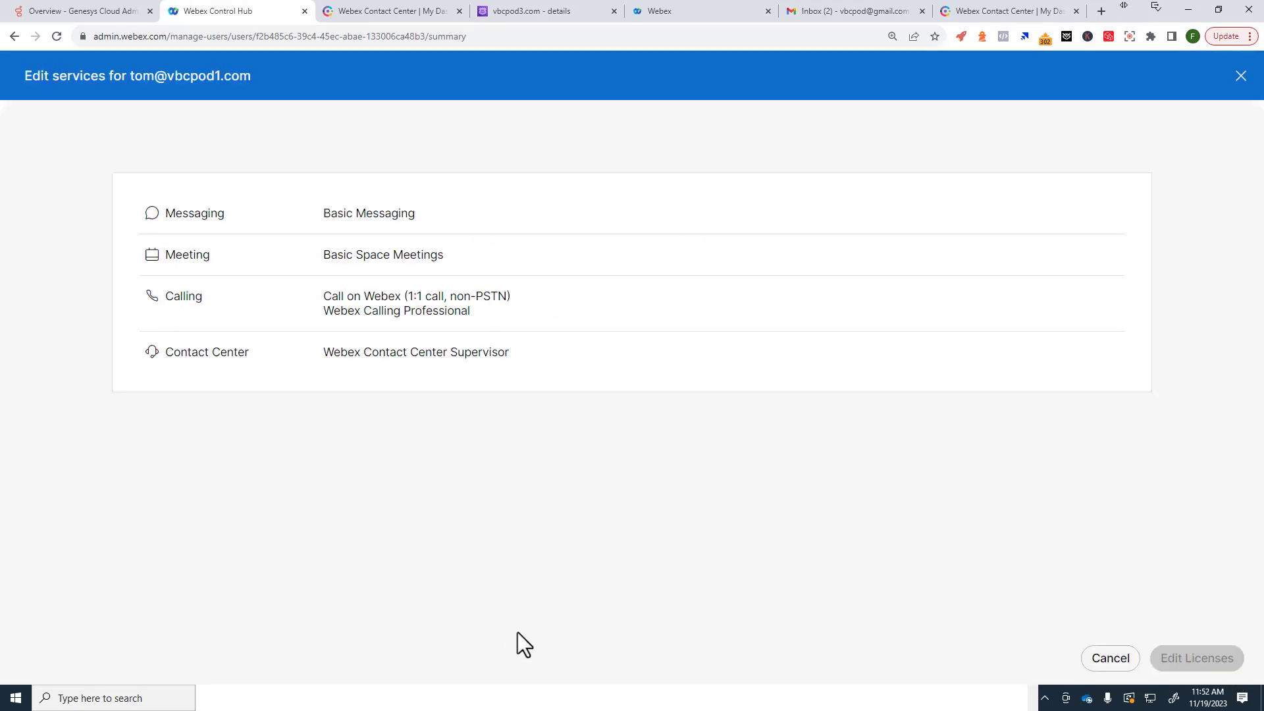
left_click(1176, 662)
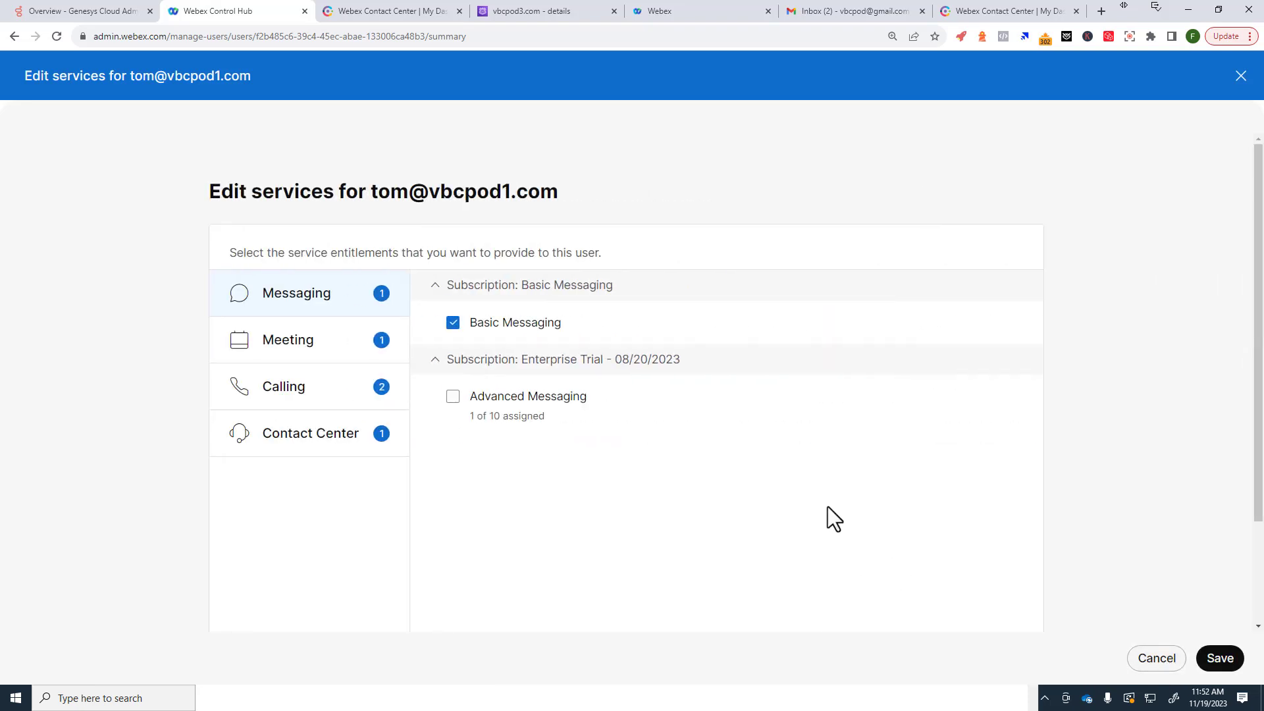
left_click(325, 444)
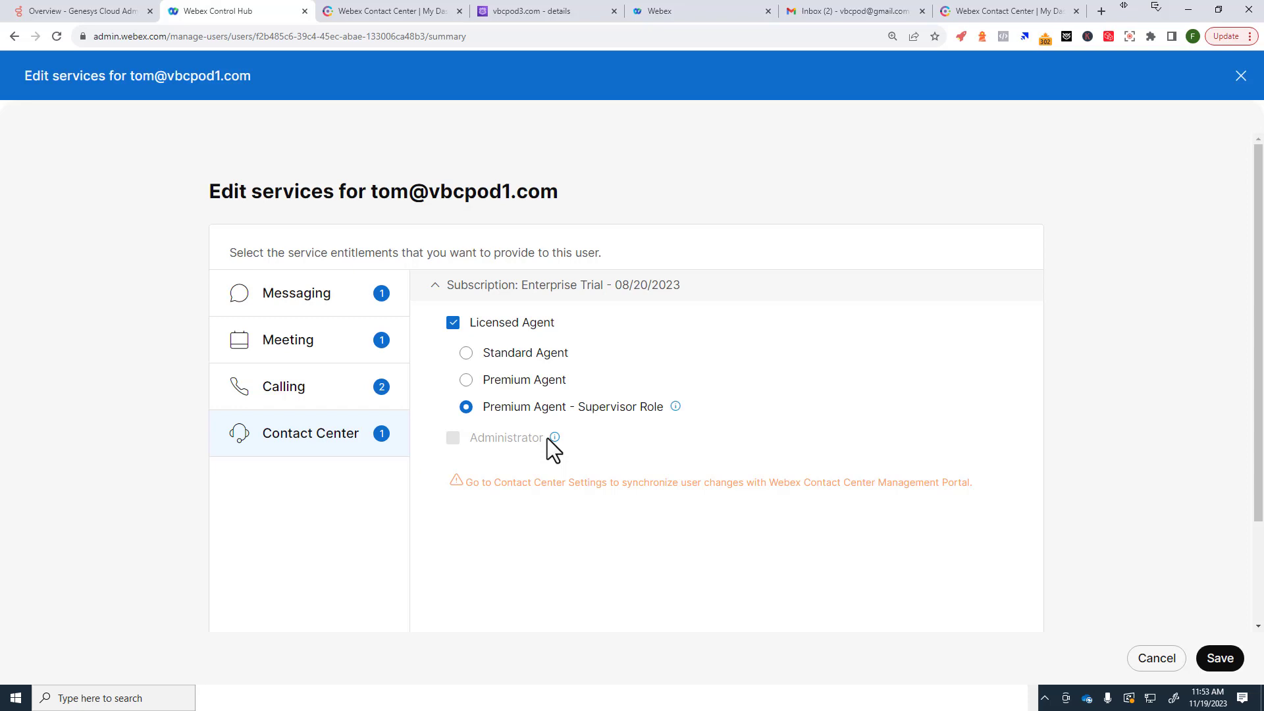
left_click(453, 323)
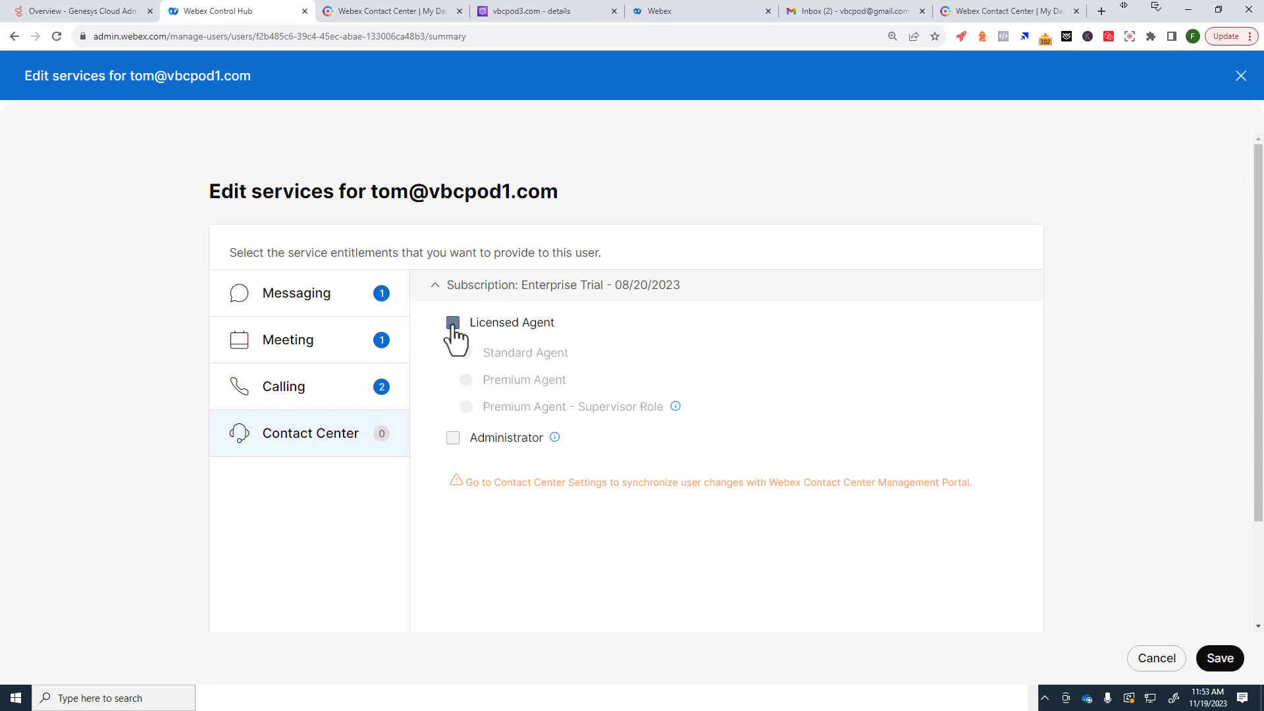
left_click(453, 438)
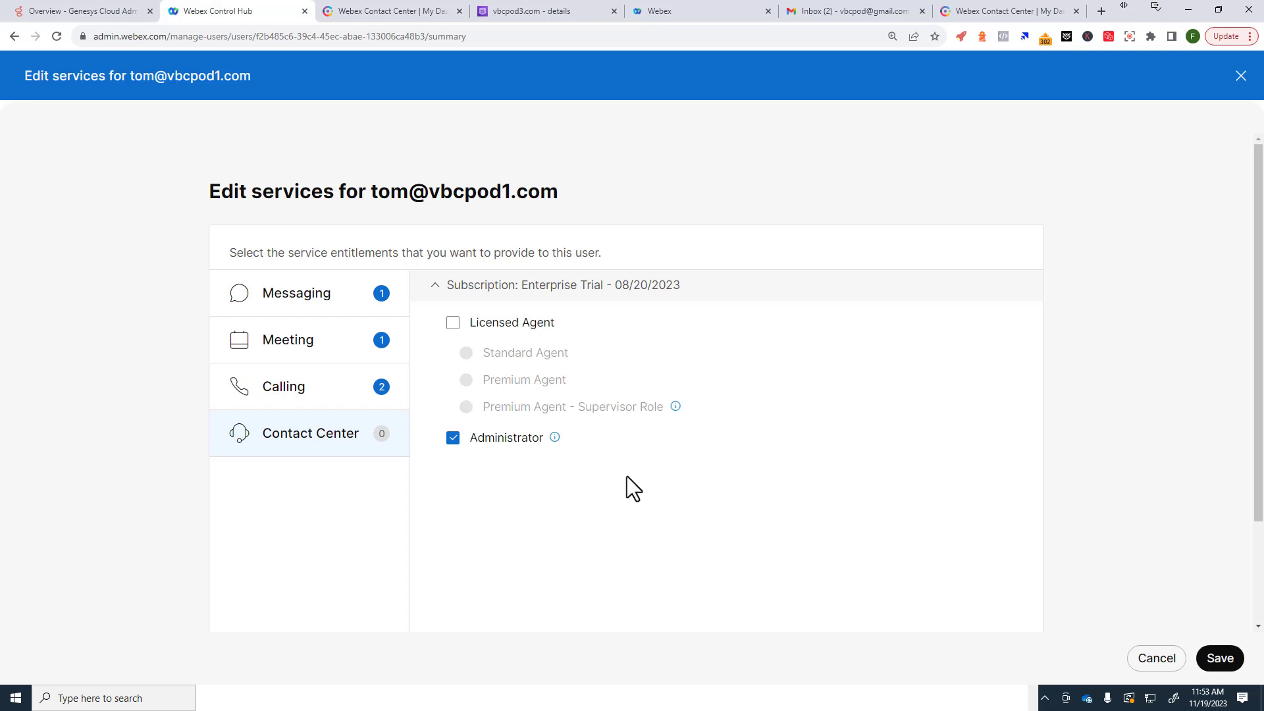
scroll(627, 476, "down", 2)
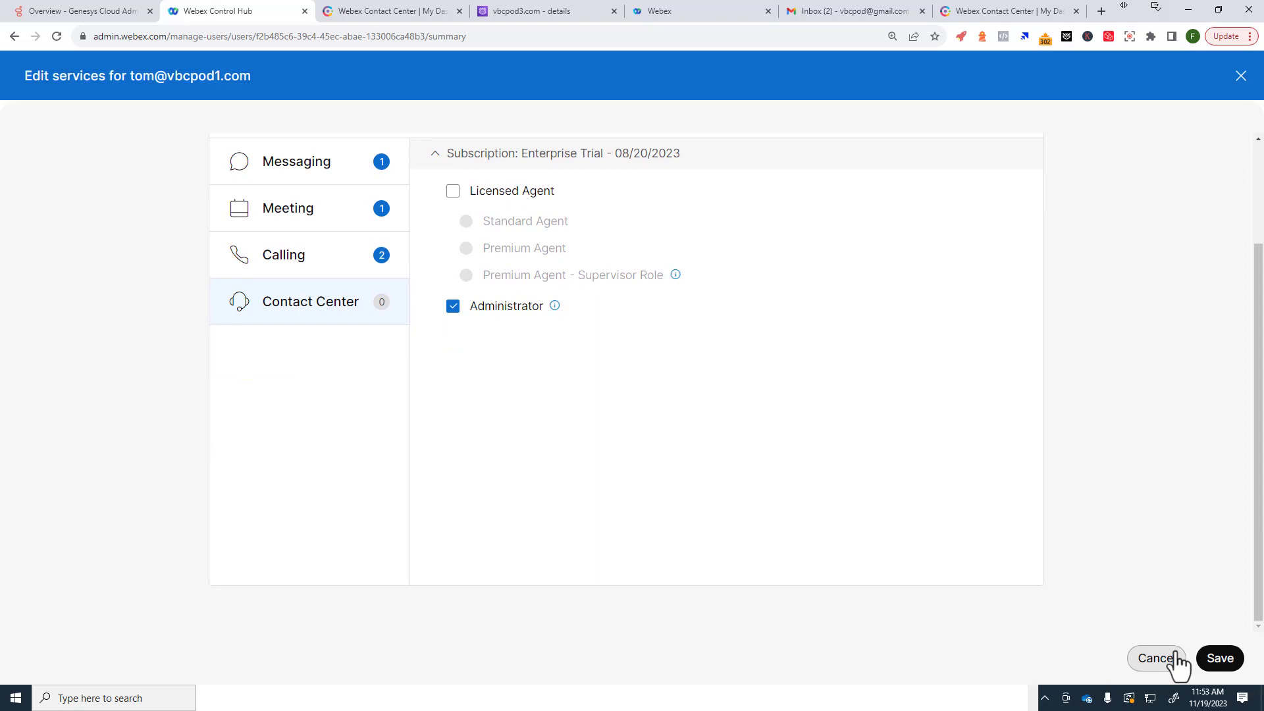
left_click(1159, 661)
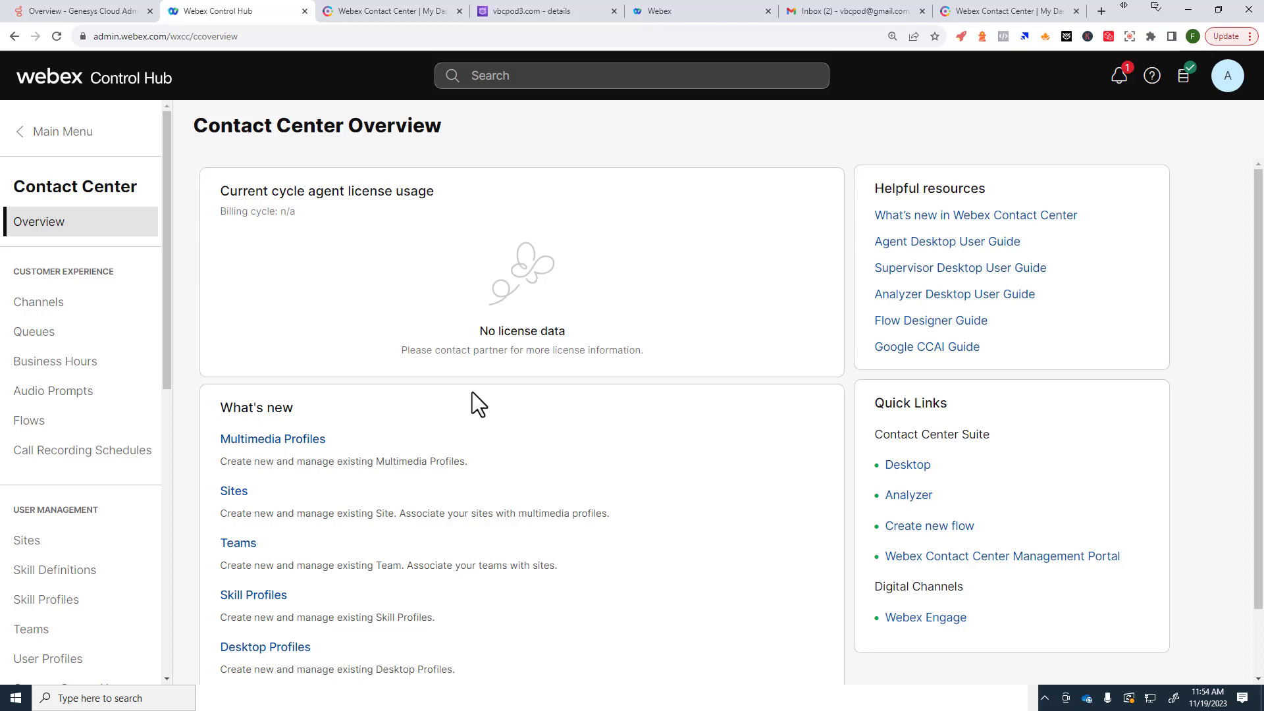
Run Synchronize Users from Control Hub's Contact Center > Tenant Settings > General page
left_click(38, 131)
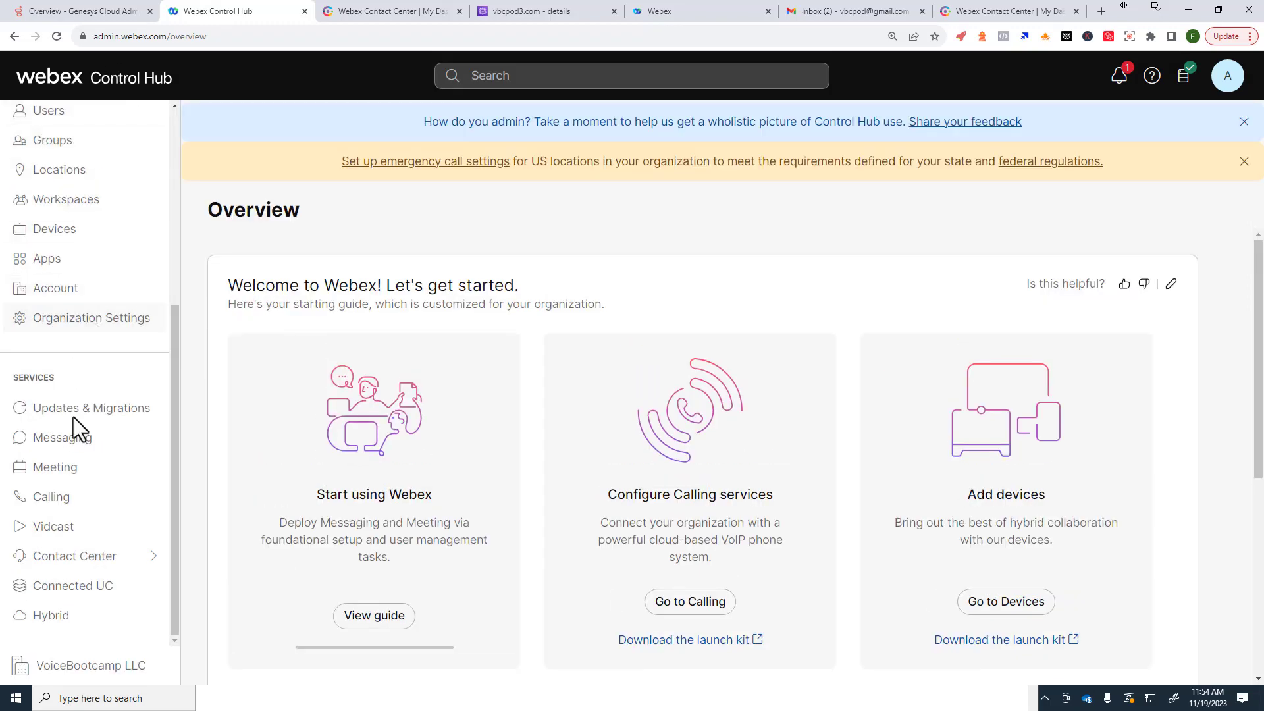
left_click(74, 558)
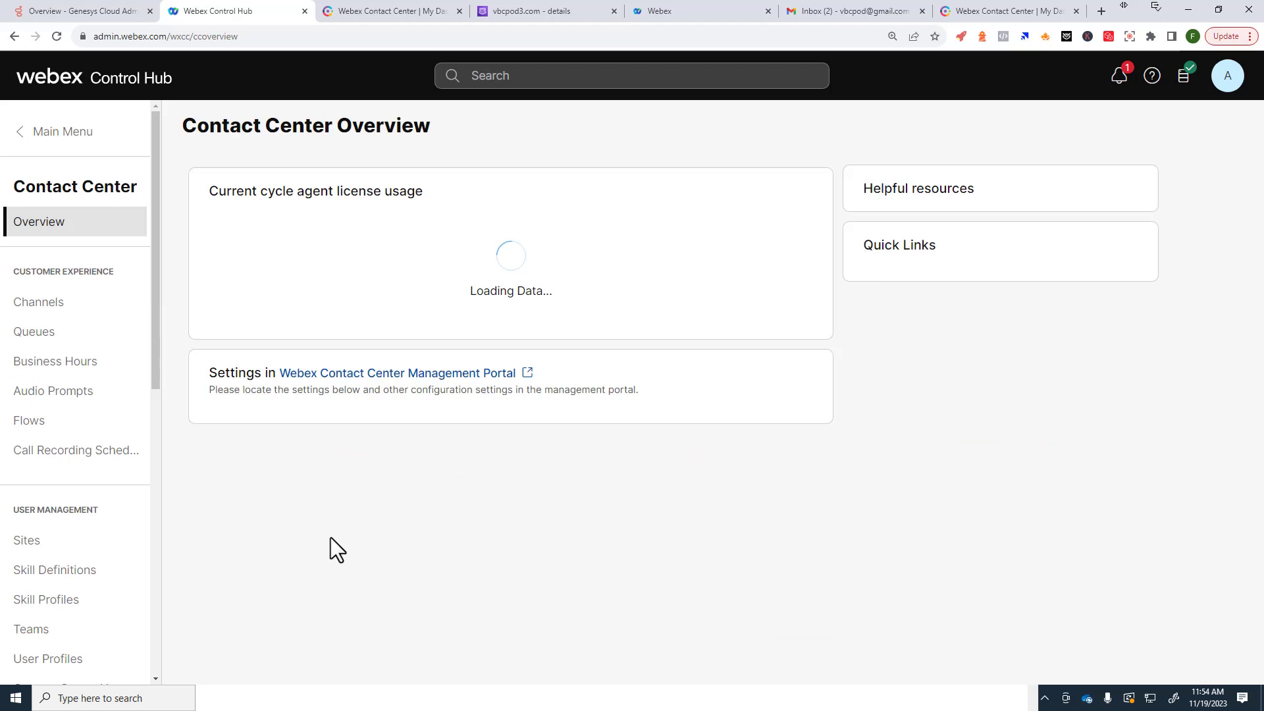
scroll(137, 477, "down", 9)
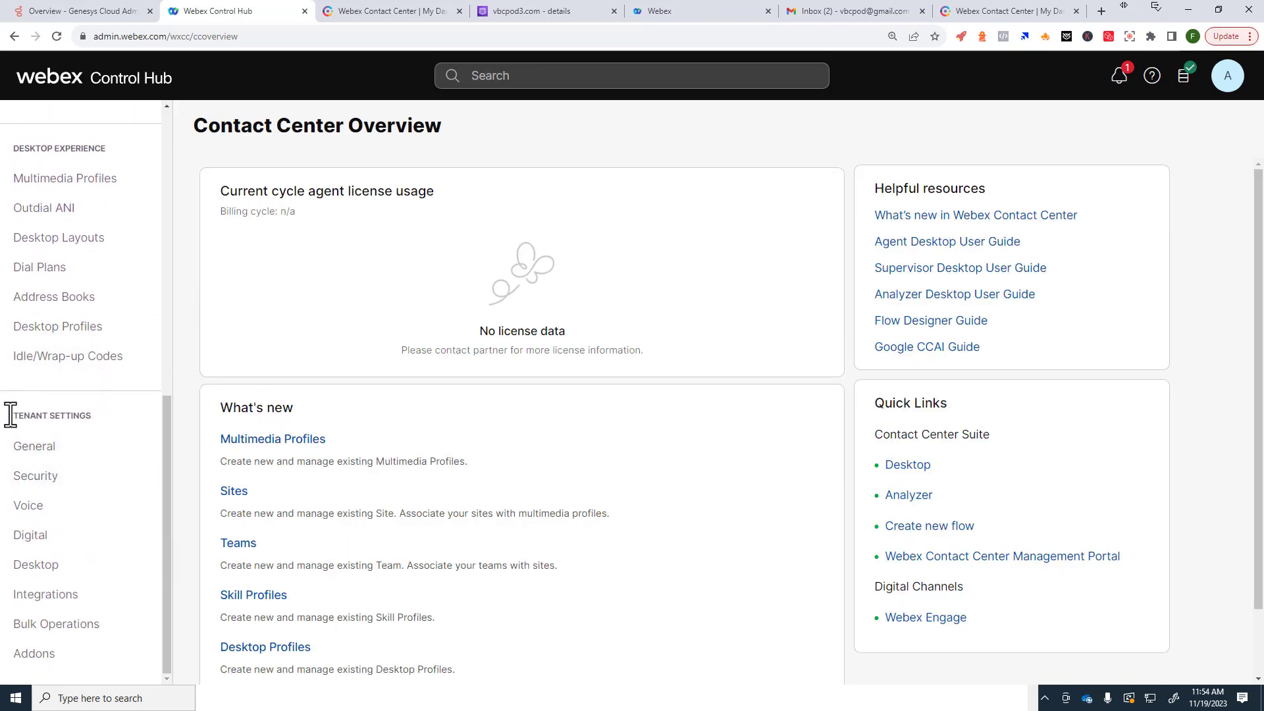
left_click(36, 461)
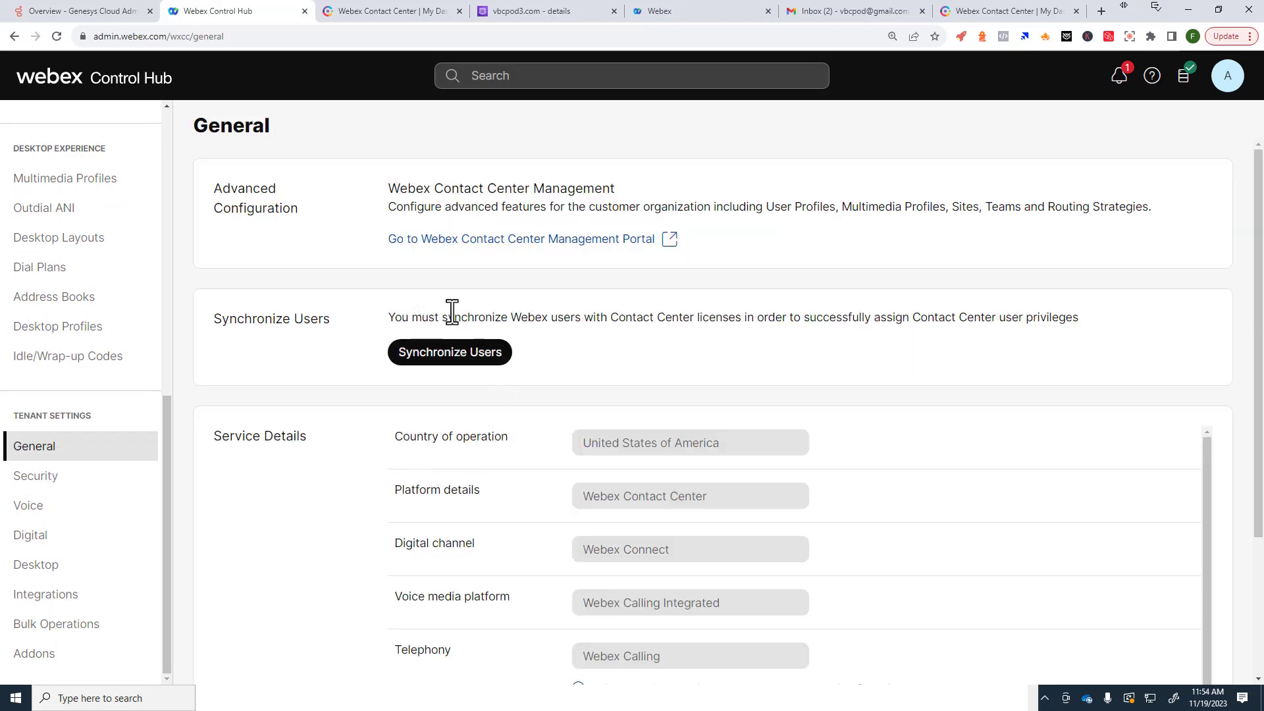
left_click(448, 355)
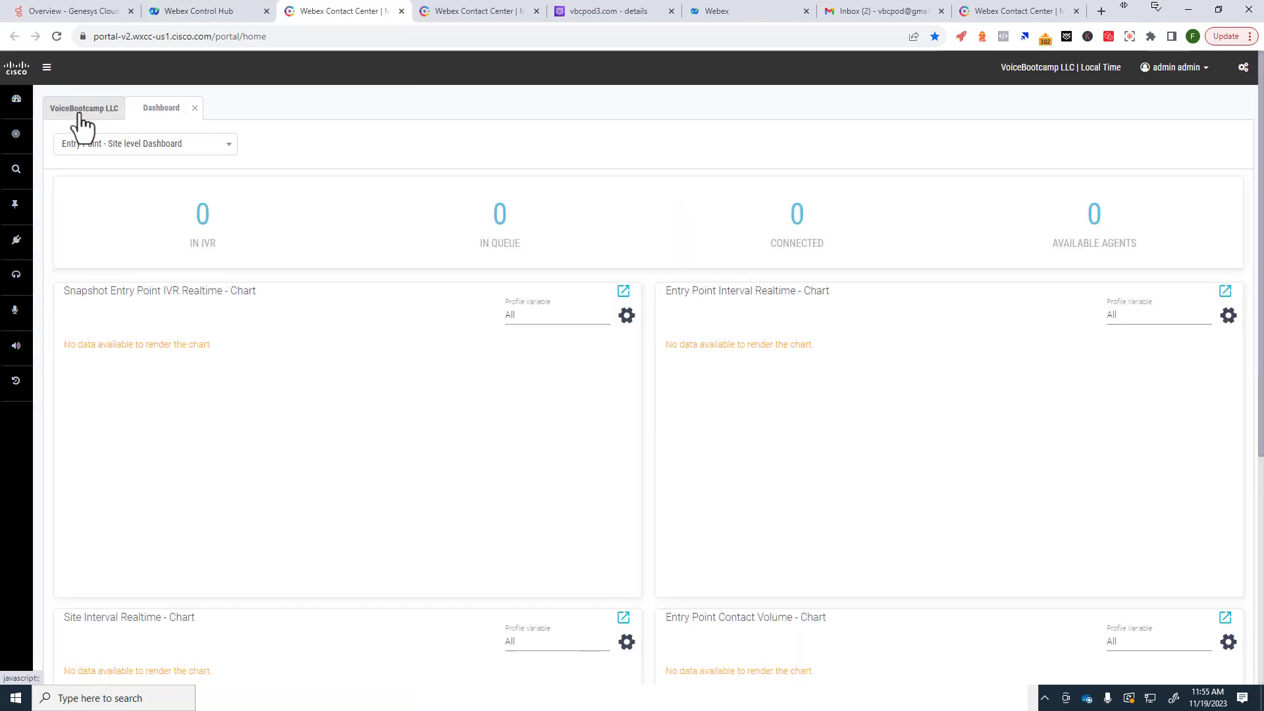
Review VoiceBootcamp LLC's tenant Settings, including 60 voice and 600 digital contact entitlements
left_click(81, 113)
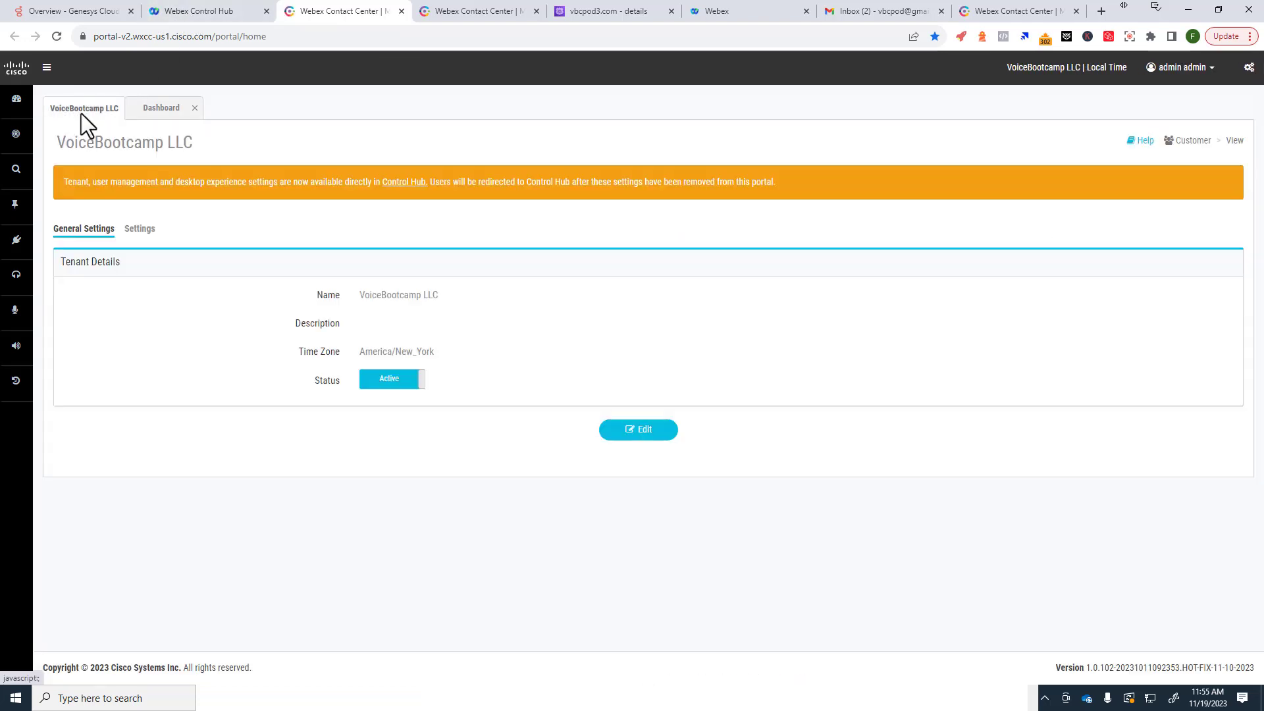
left_click(152, 236)
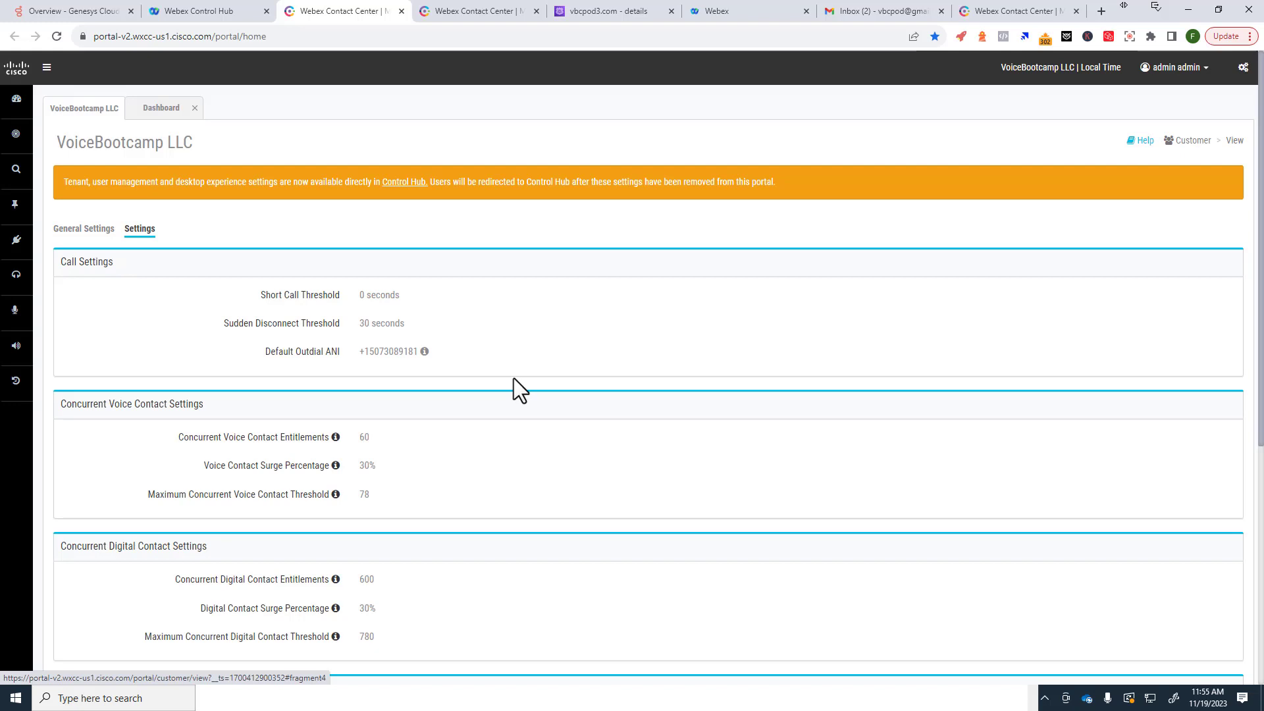
scroll(579, 433, "down", 1)
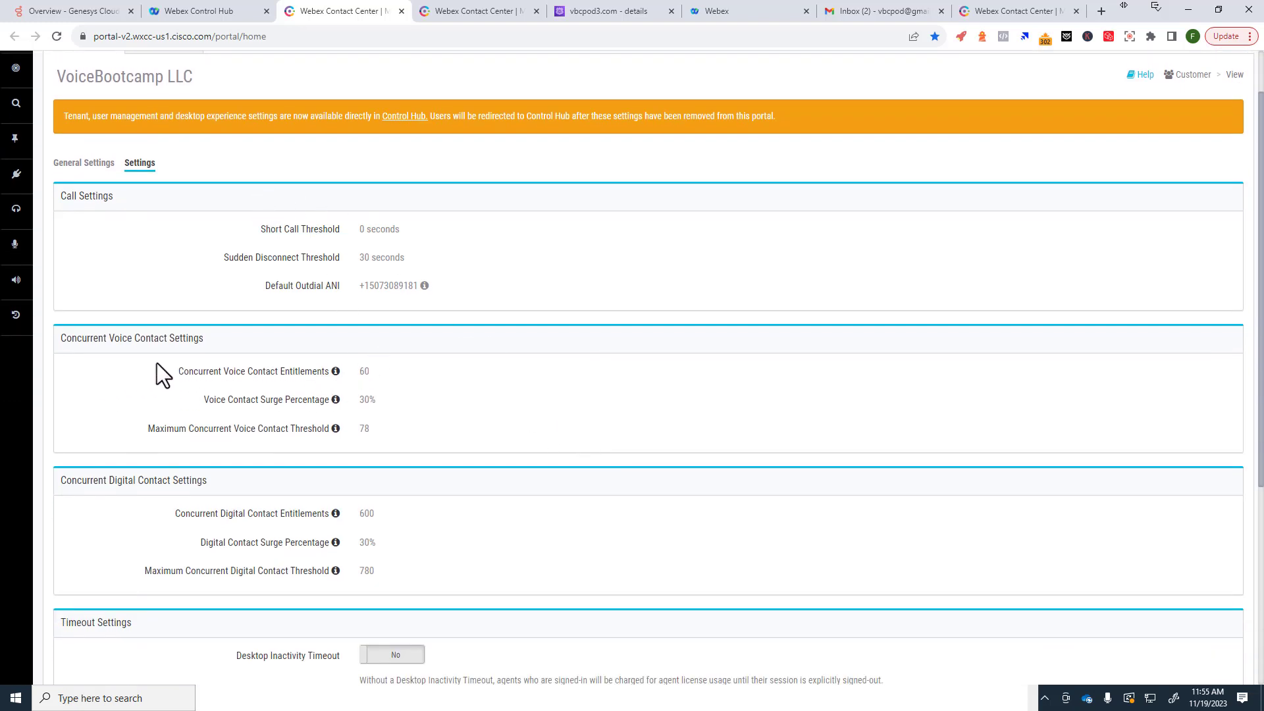
scroll(177, 368, "down", 3)
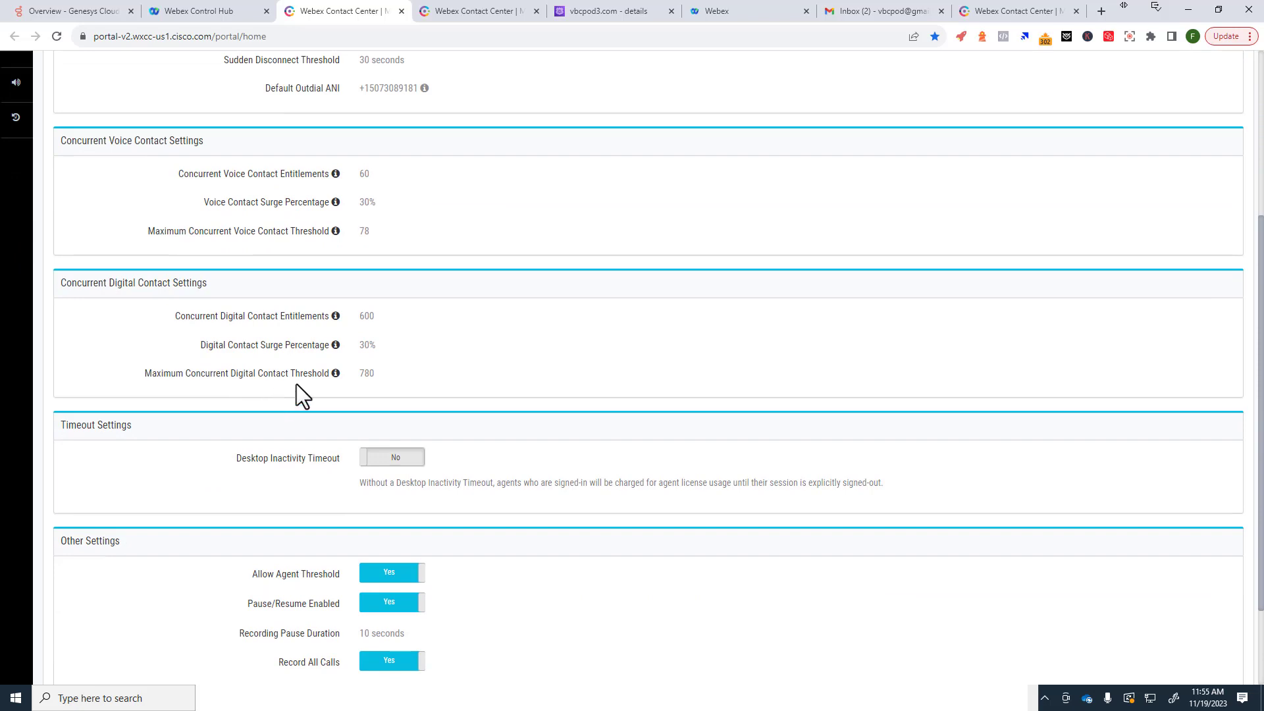
Review the General page's Service Details and Auto-Purge Inactive Configurations sections in Control Hub
left_click(209, 13)
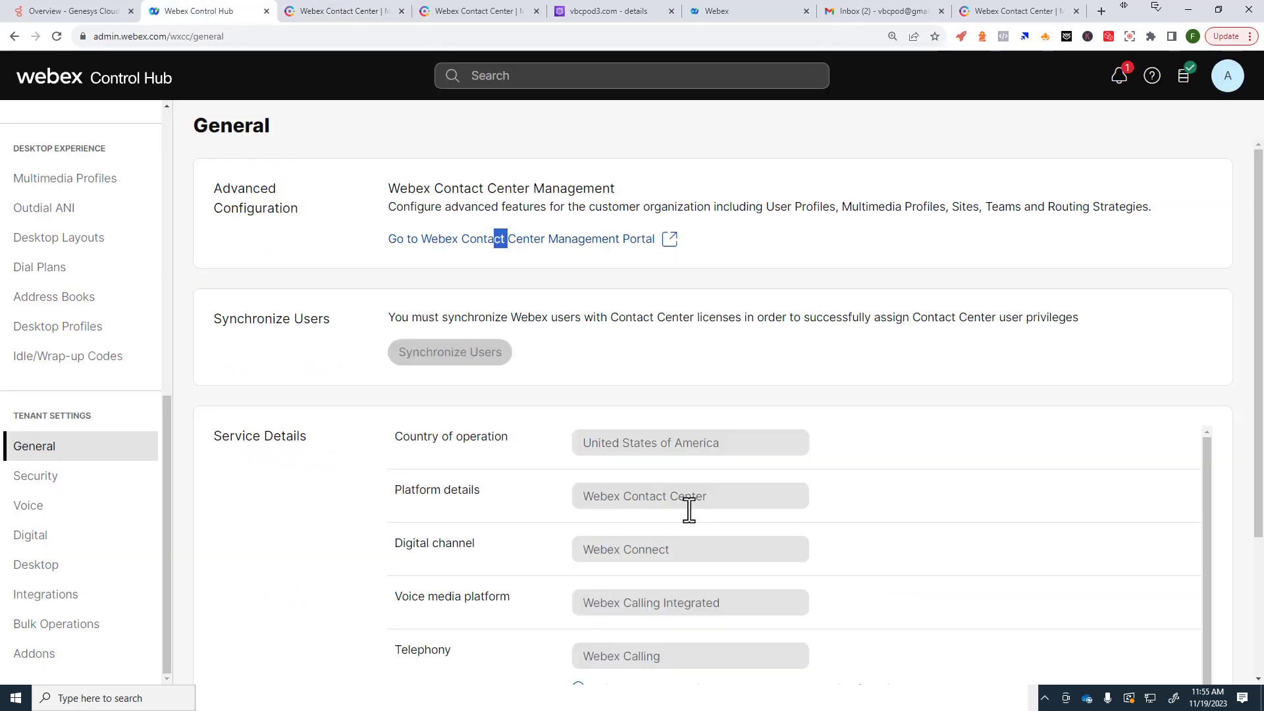
scroll(571, 455, "down", 3)
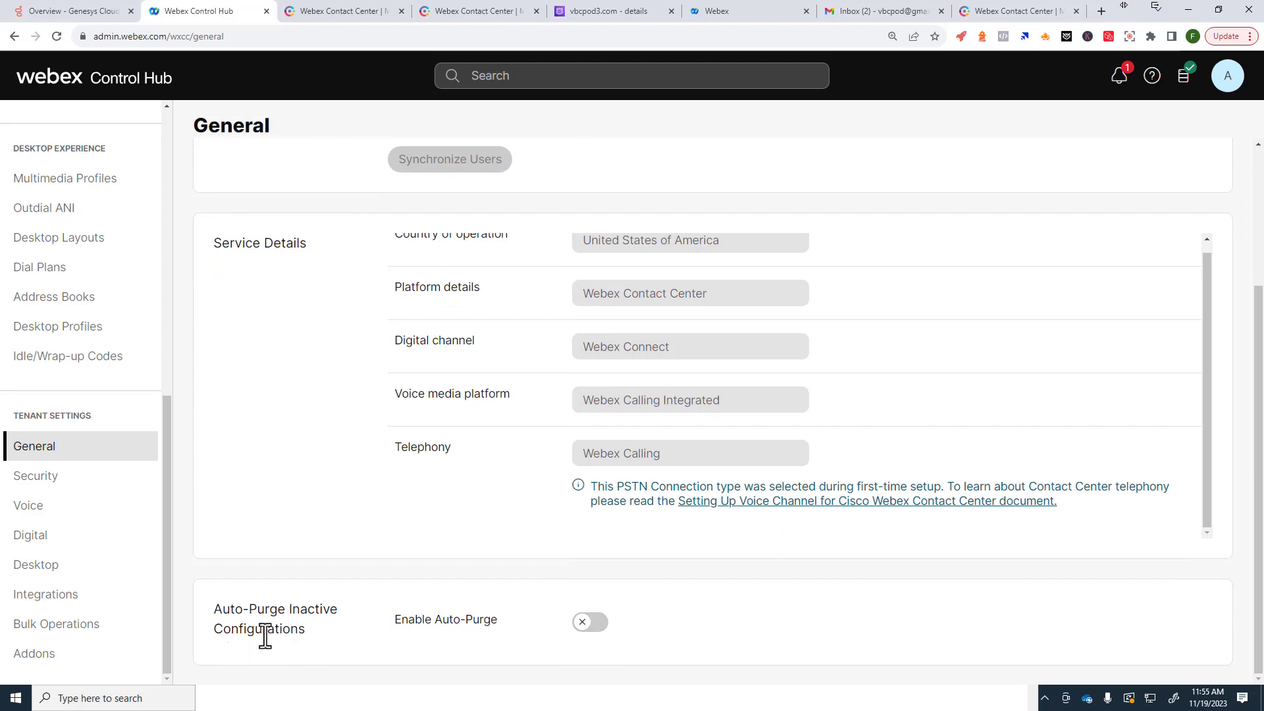
left_click_drag(213, 609, 366, 625)
scroll(506, 548, "up", 4)
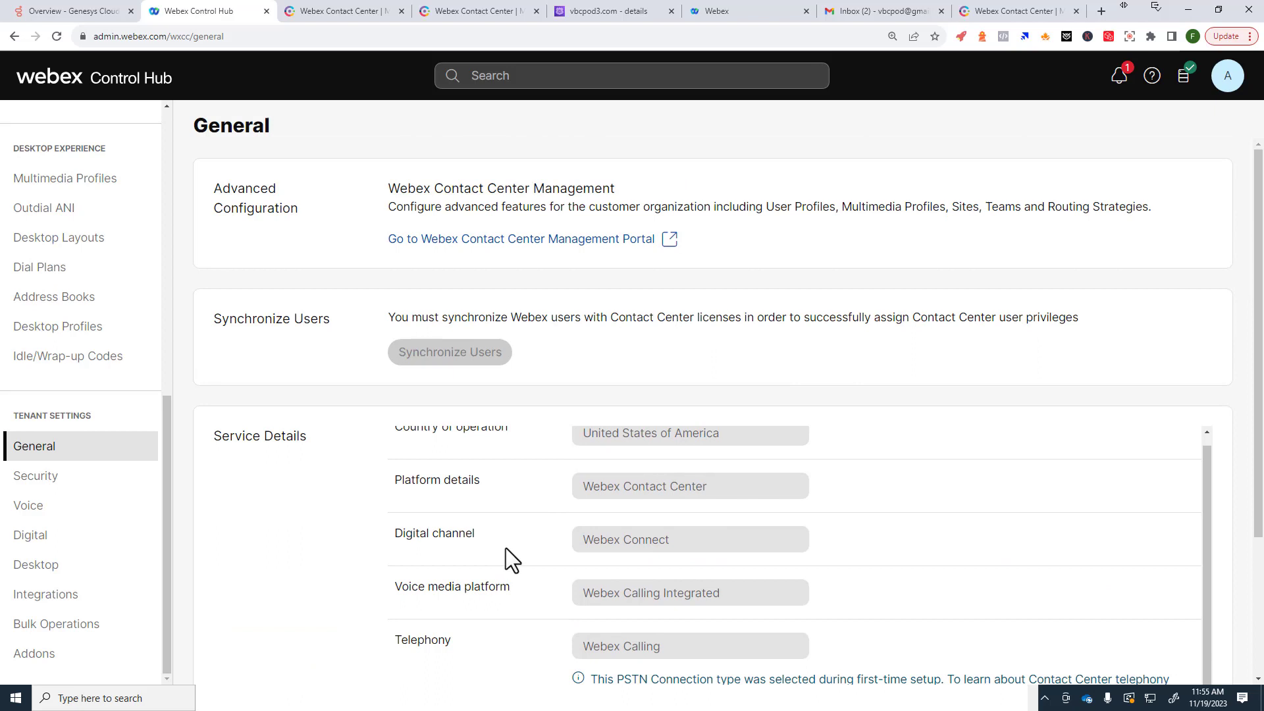